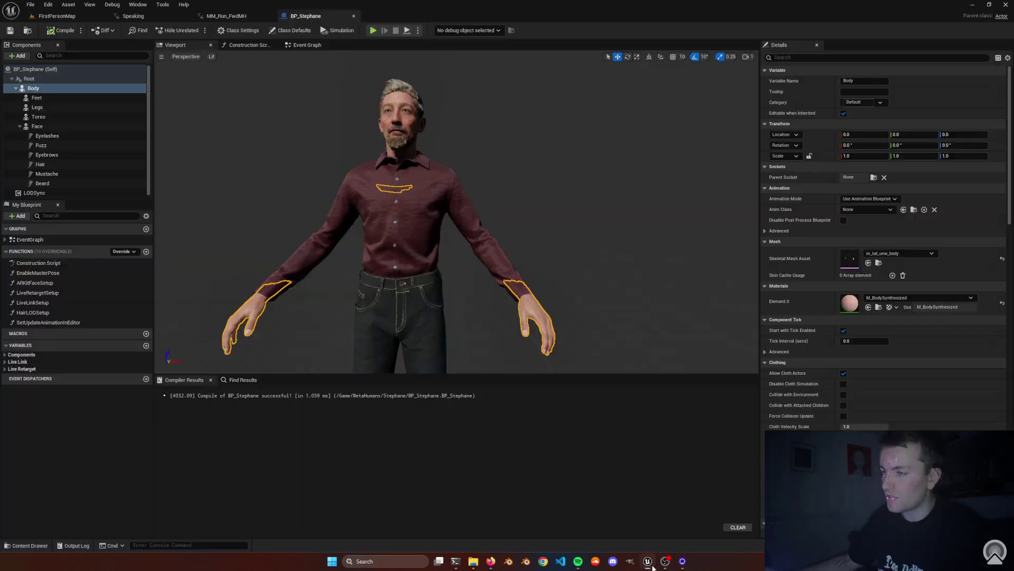
Set the Face component's animation mode to Use Animation Asset with Speaking as the animation, and preview the Speaking asset.
click(38, 127)
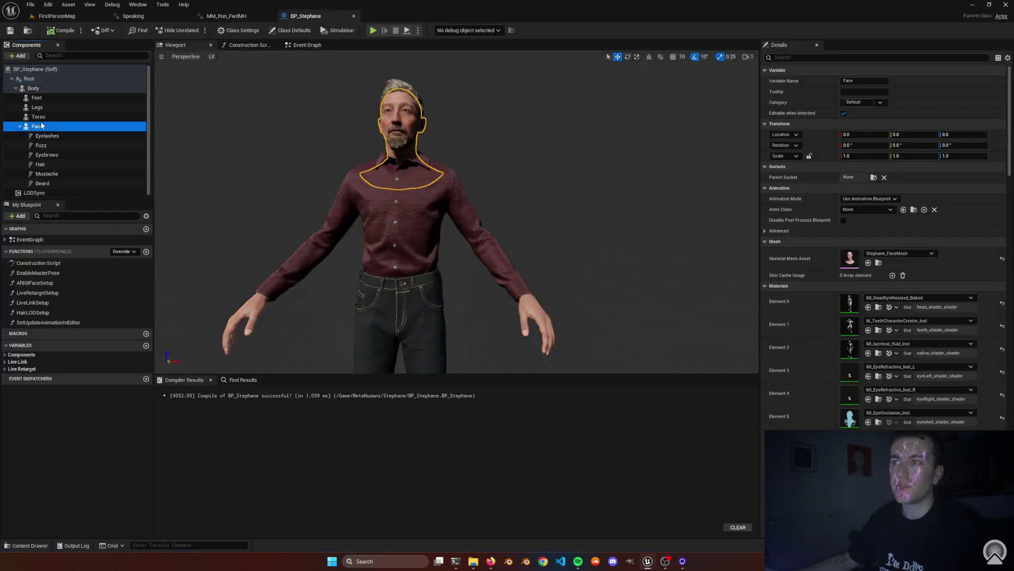
click(872, 198)
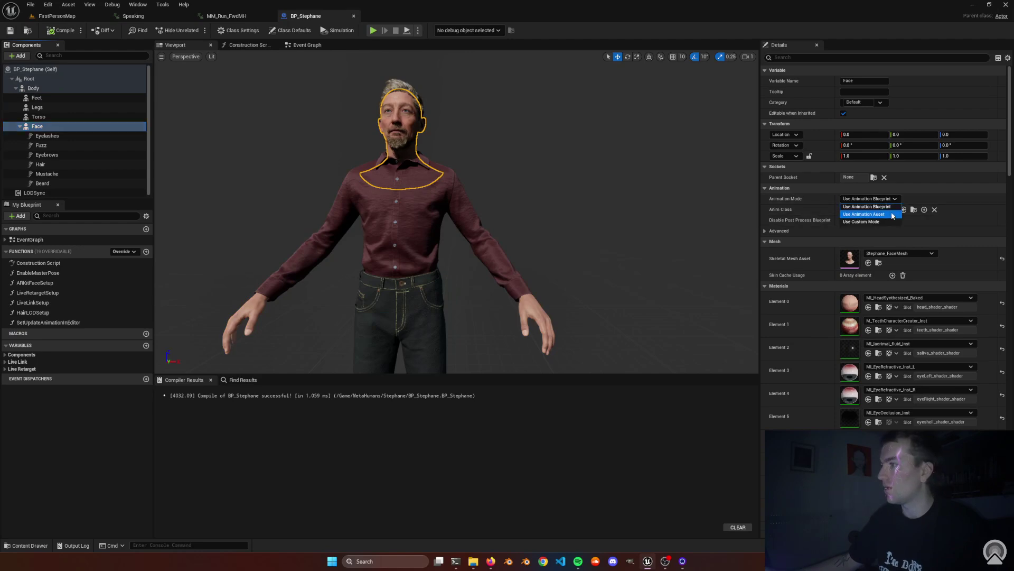
click(865, 214)
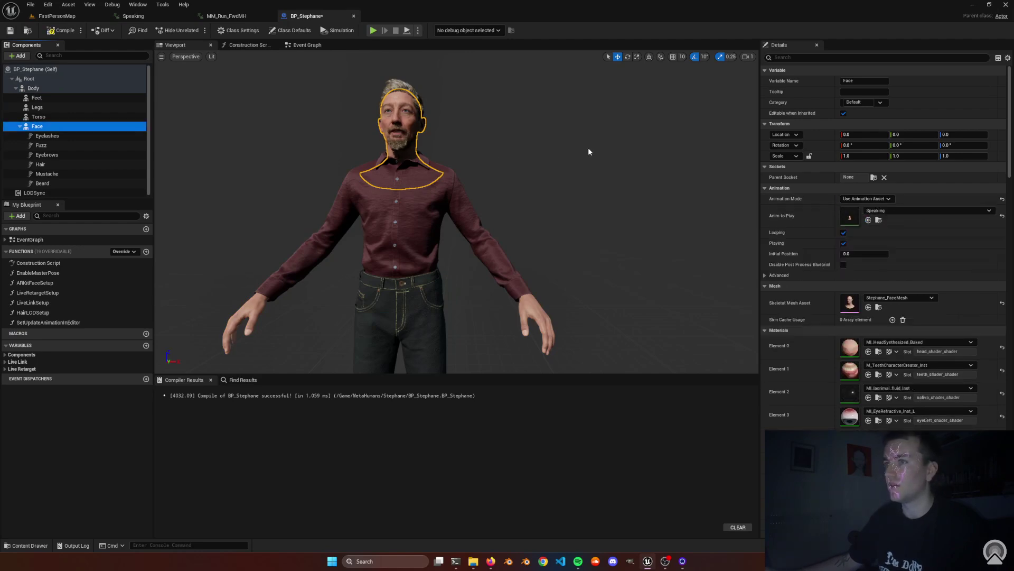
click(149, 20)
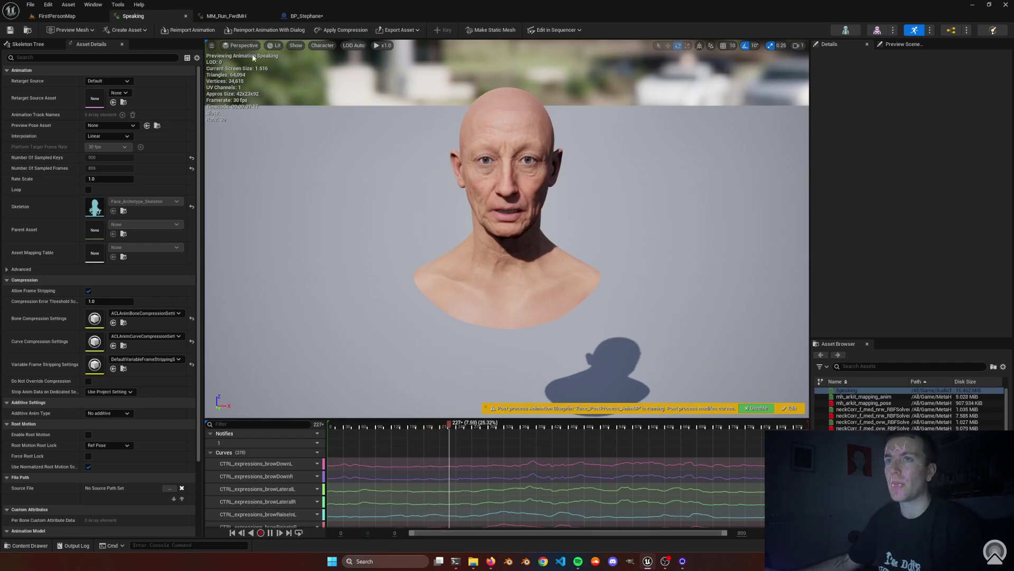
click(309, 15)
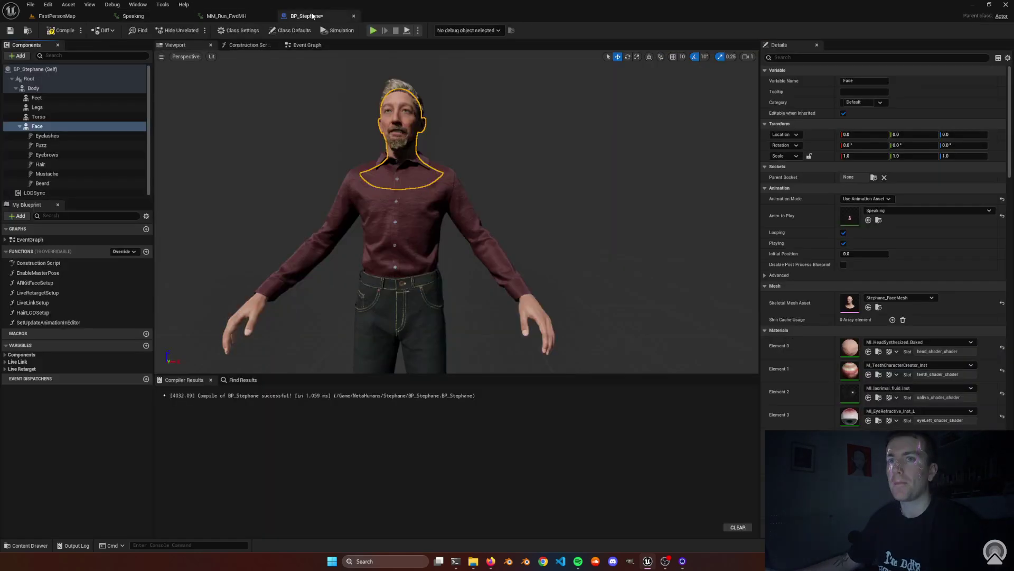
Preview the MM_Run_FwdMH animation and set the Body component's animation mode to Use Animation Asset with it.
click(105, 88)
click(227, 16)
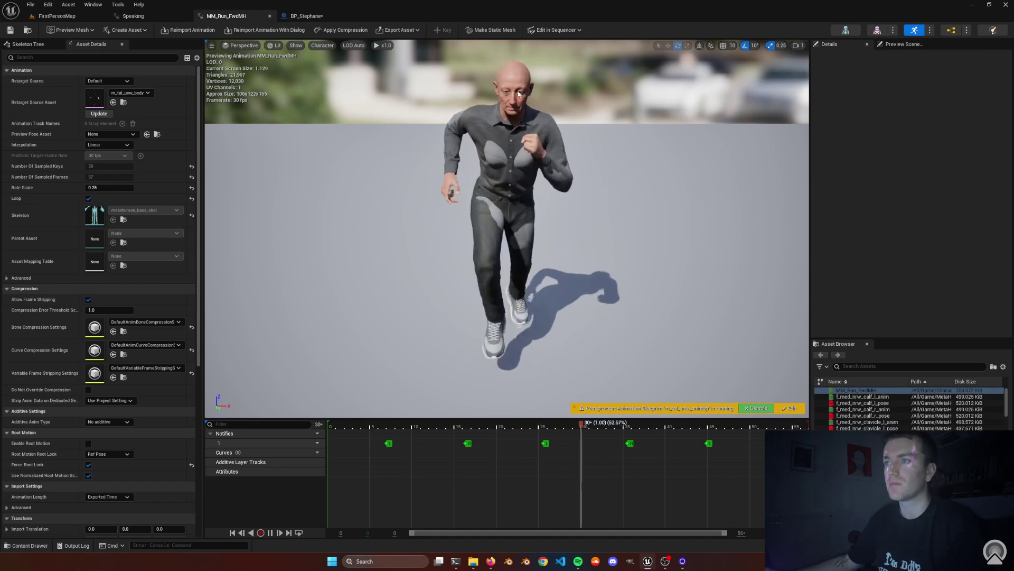
click(299, 16)
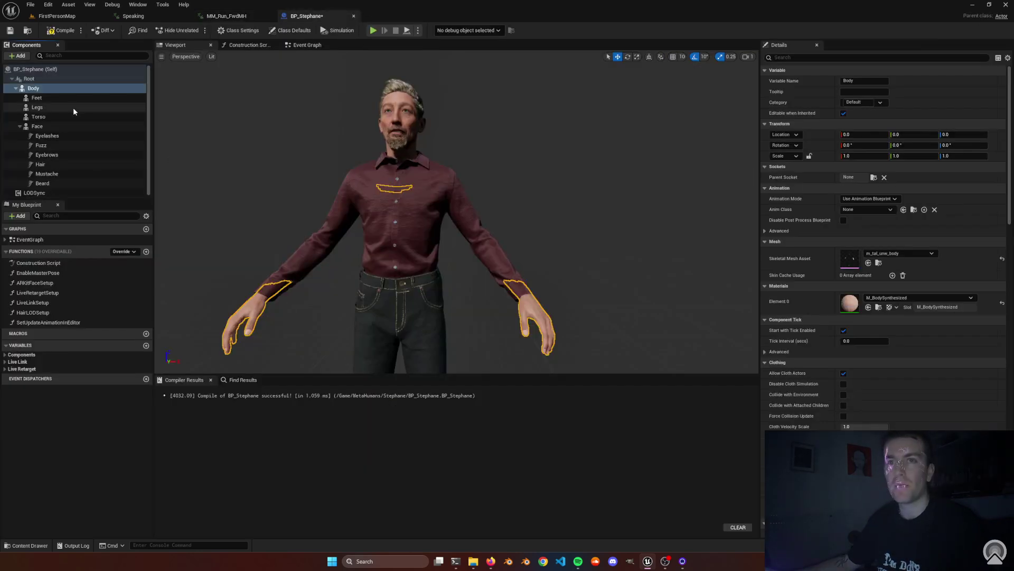
click(869, 199)
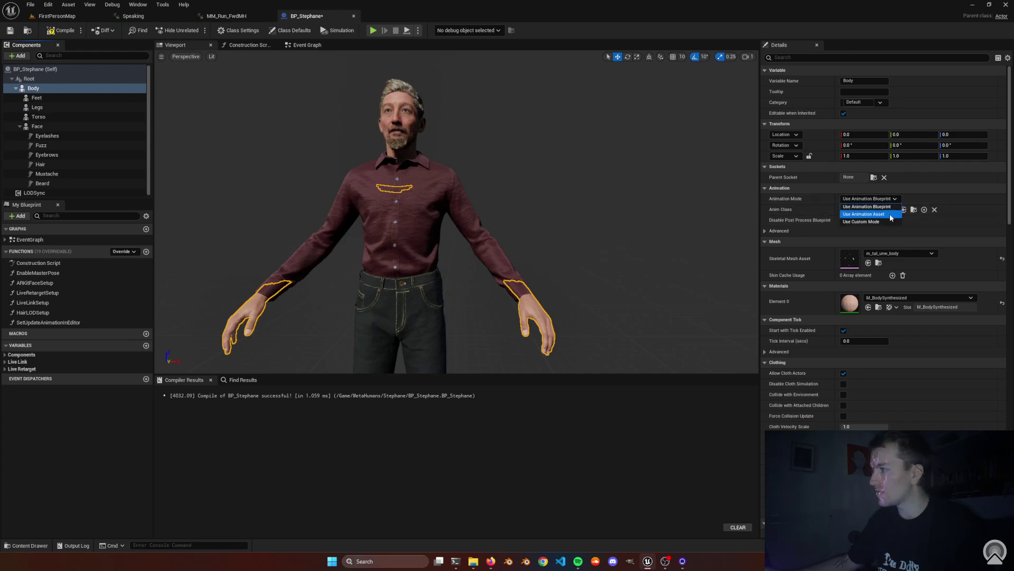
click(890, 215)
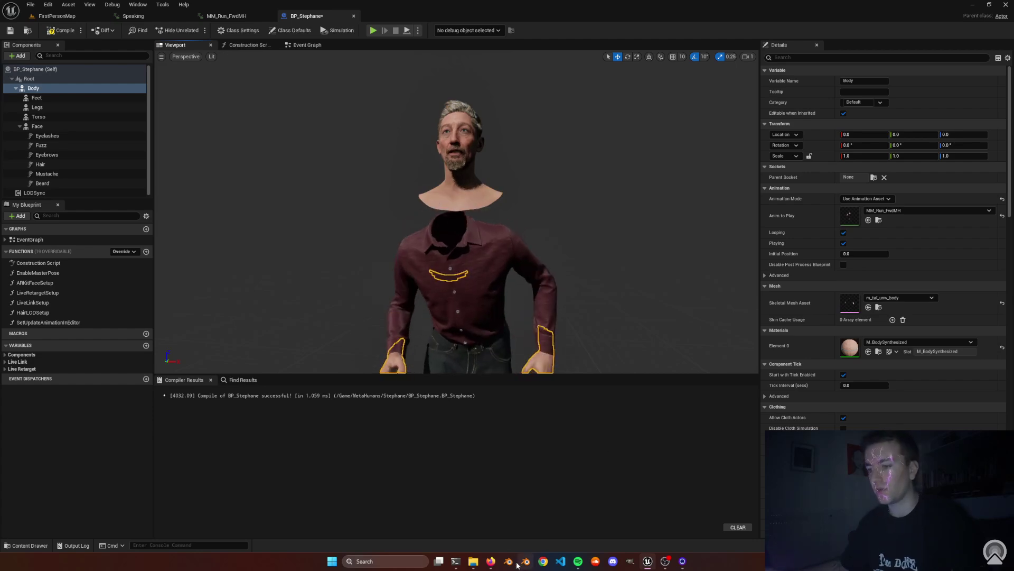
Switch to Firefox, browse the YouTube results for "metahuman floating head", and return to Unreal Editor.
click(491, 561)
scroll(290, 251, up, 15)
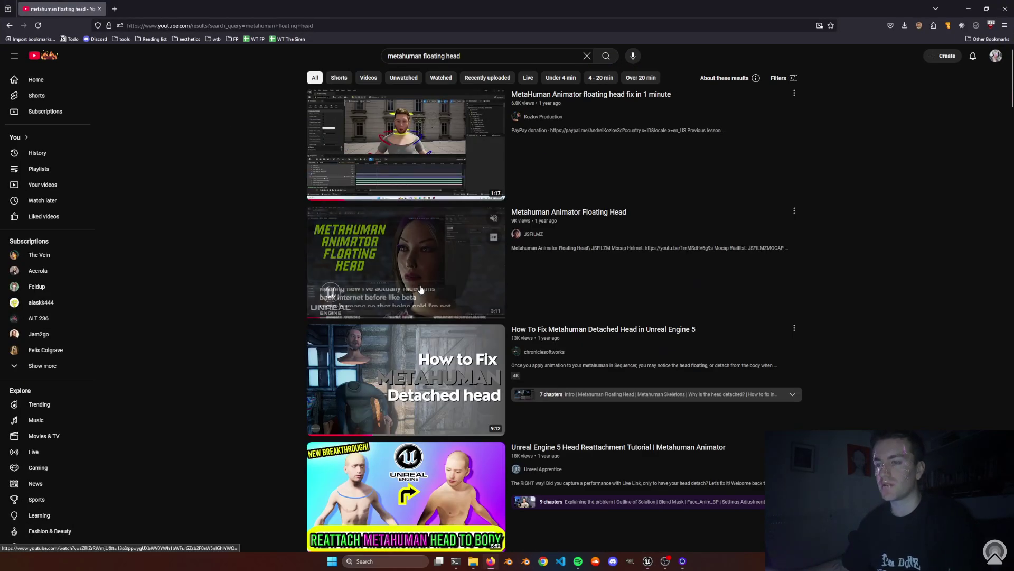
scroll(260, 357, down, 3)
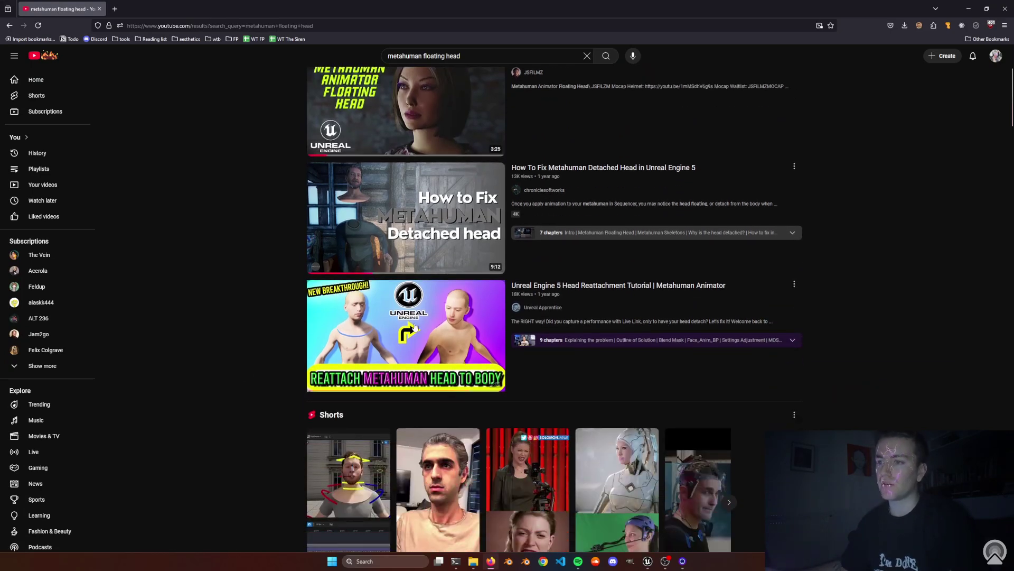
scroll(273, 371, down, 7)
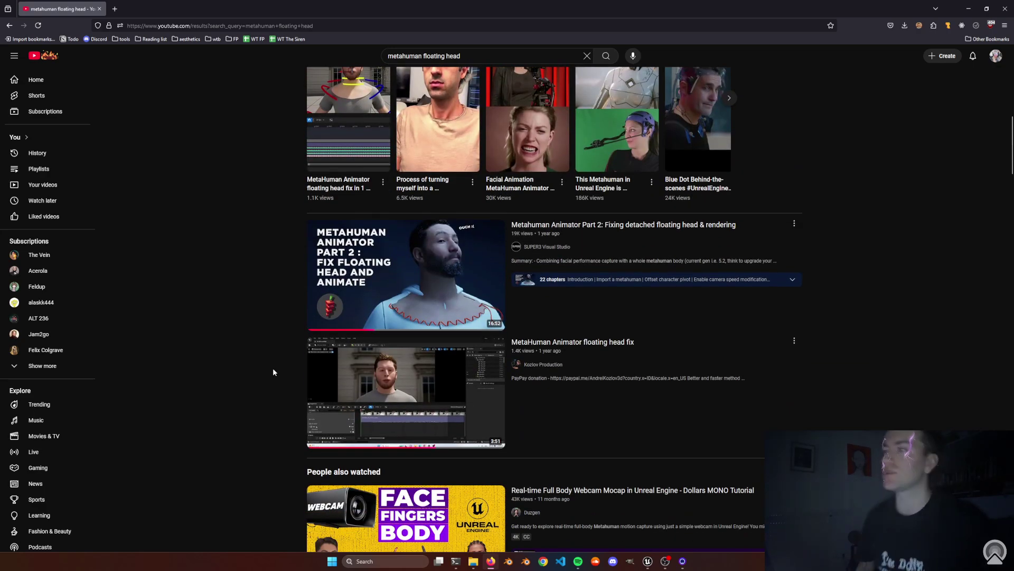
scroll(274, 372, down, 11)
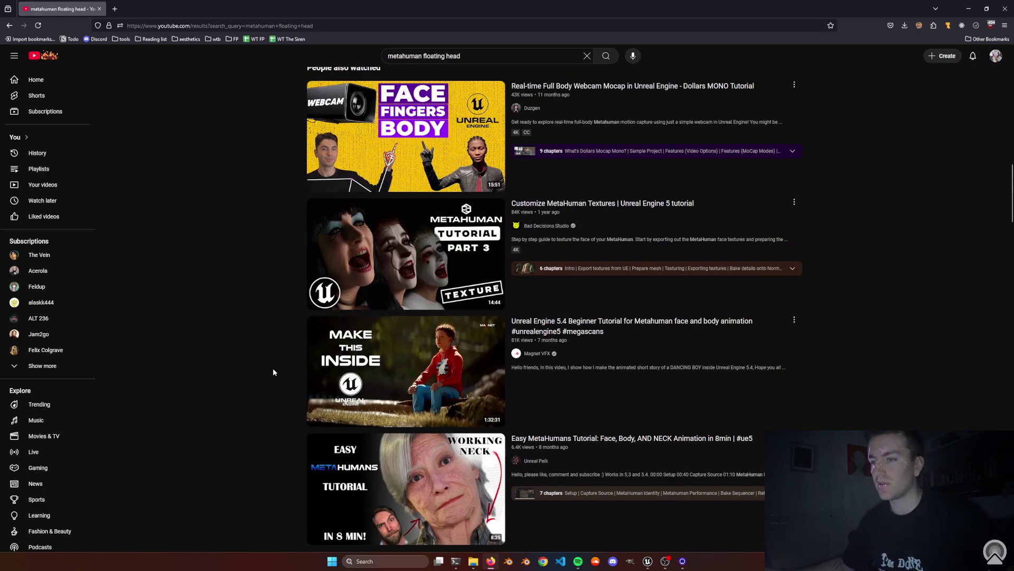
click(969, 9)
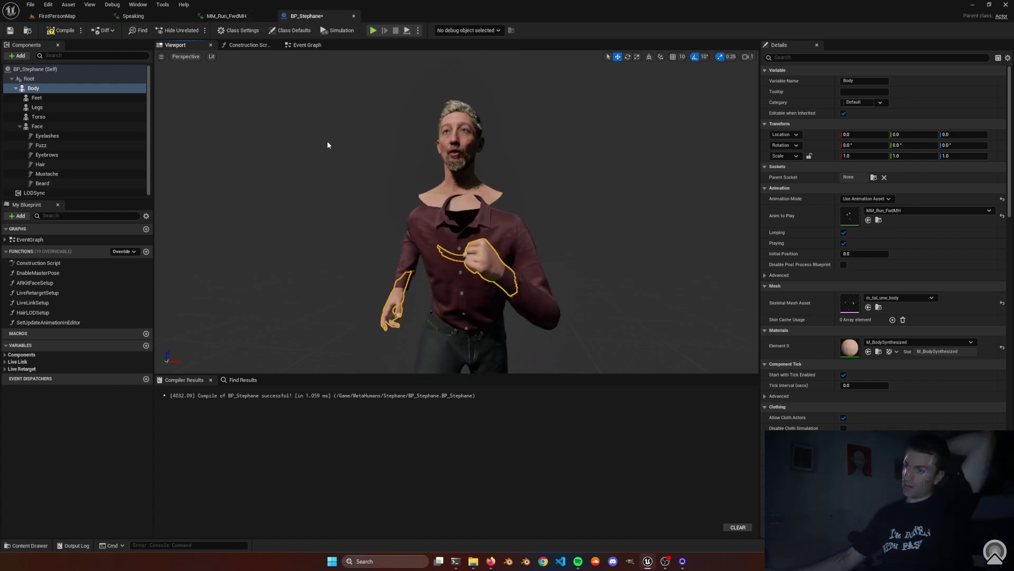
Place the MM_Run_FwdMH editor before the Speaking editor and compare the body run animation with the facial animation.
click(245, 18)
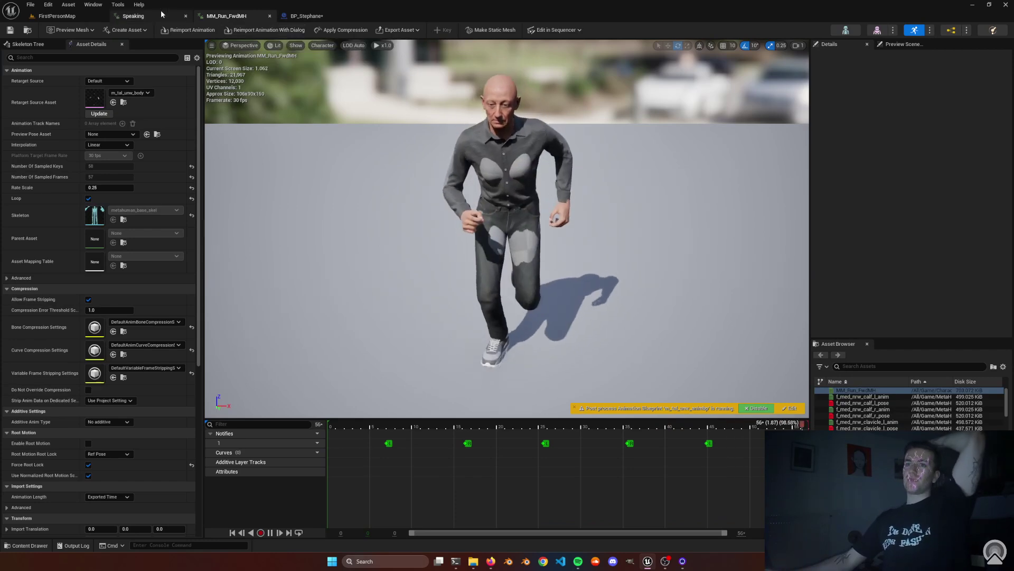
drag(239, 18, 158, 16)
click(235, 15)
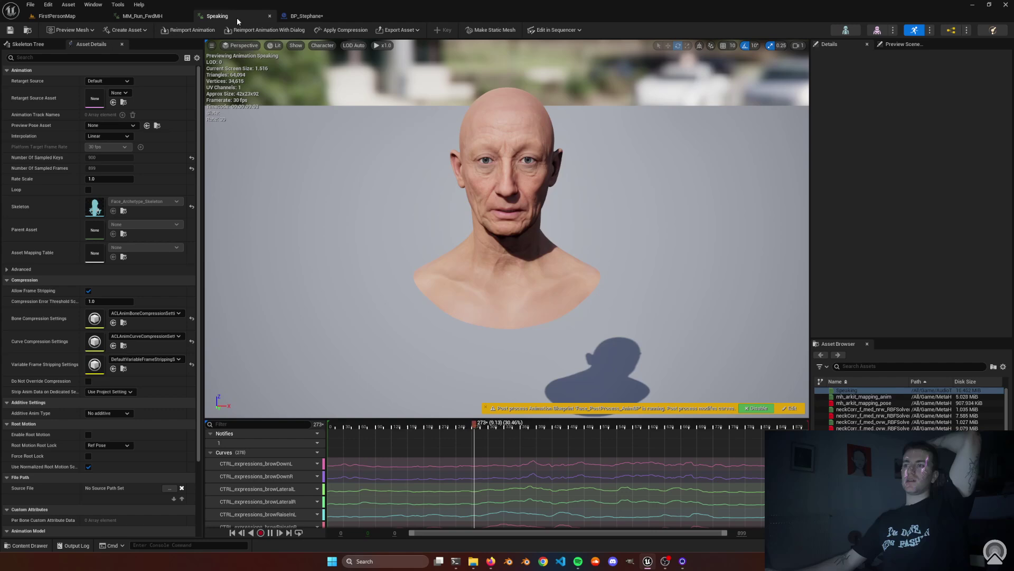
click(159, 14)
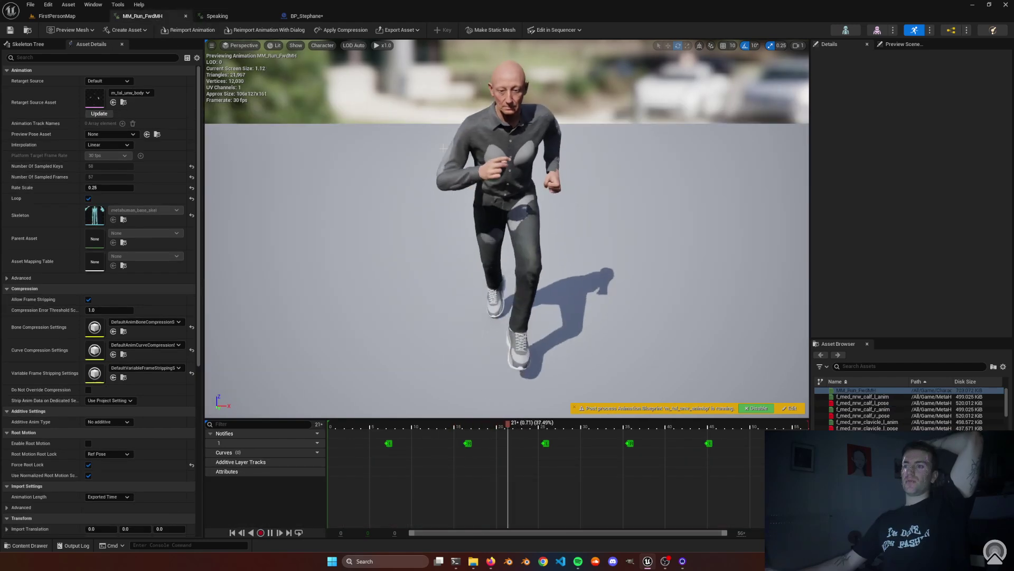
click(217, 16)
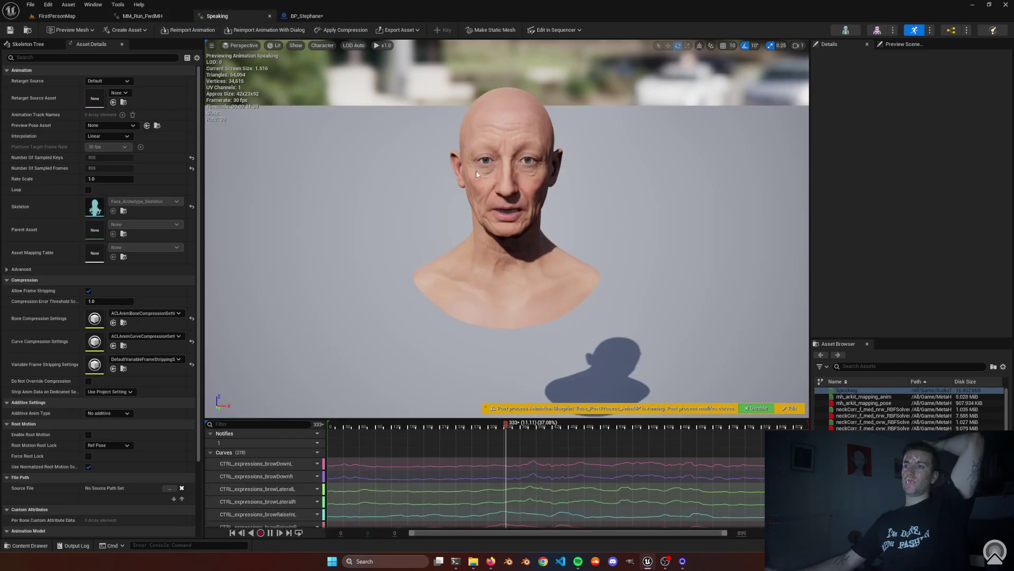
click(159, 16)
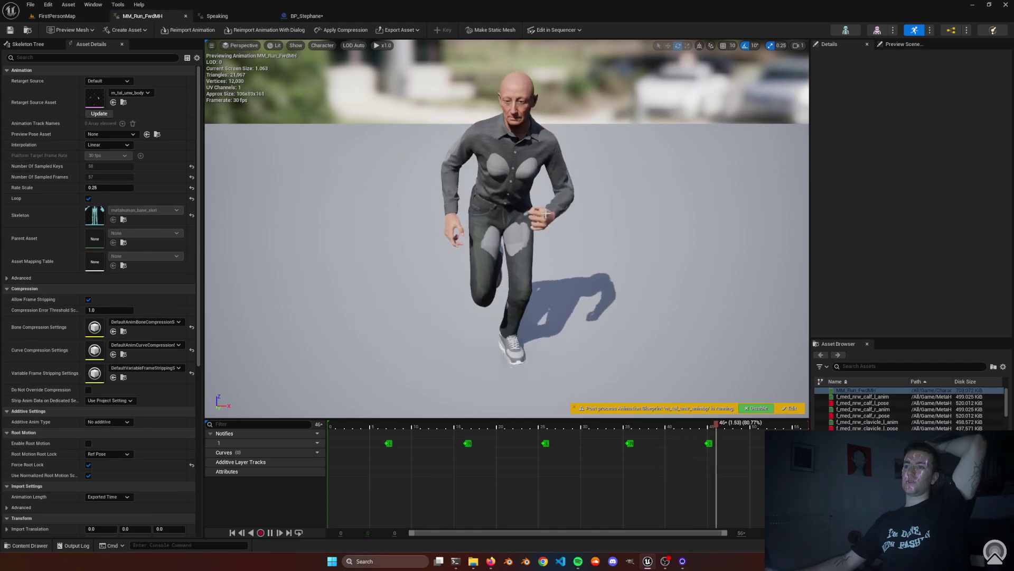
click(217, 16)
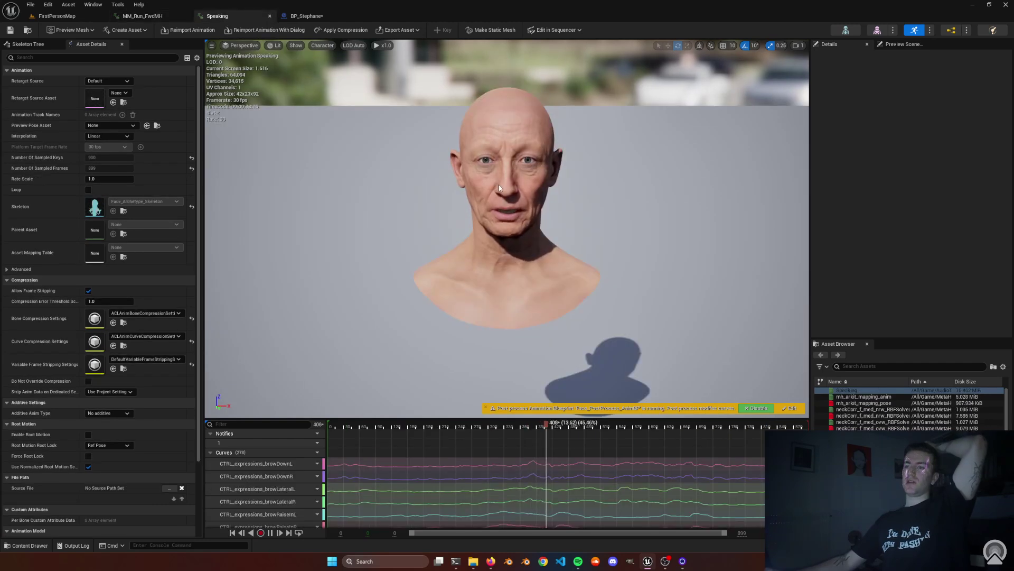
Set bone drawing to All Hierarchy in the Speaking preview and inspect an upper-arm corrective bone and spine_02.
scroll(499, 187, down, 6)
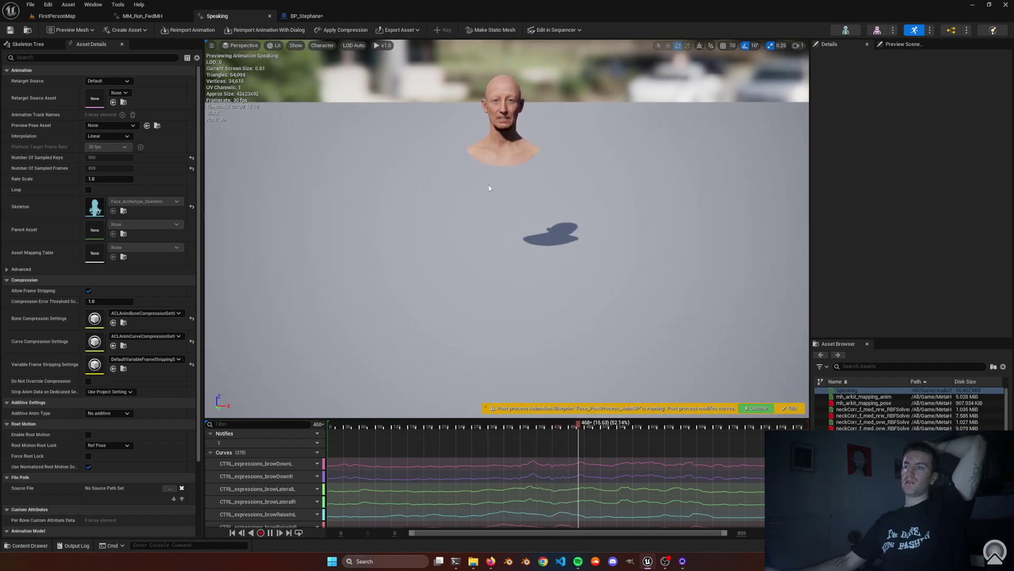
click(319, 49)
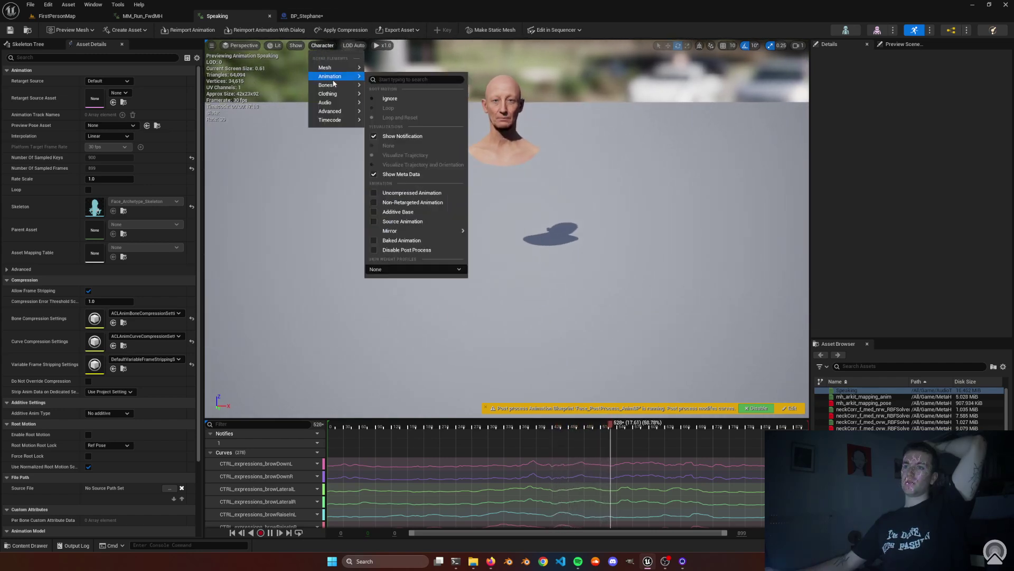
mouse_move(349, 89)
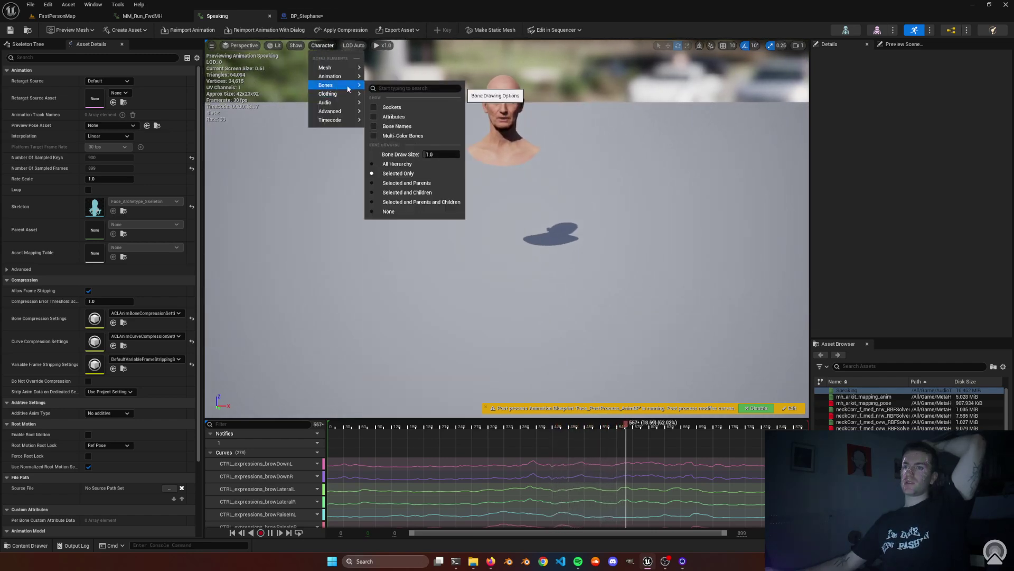
click(398, 168)
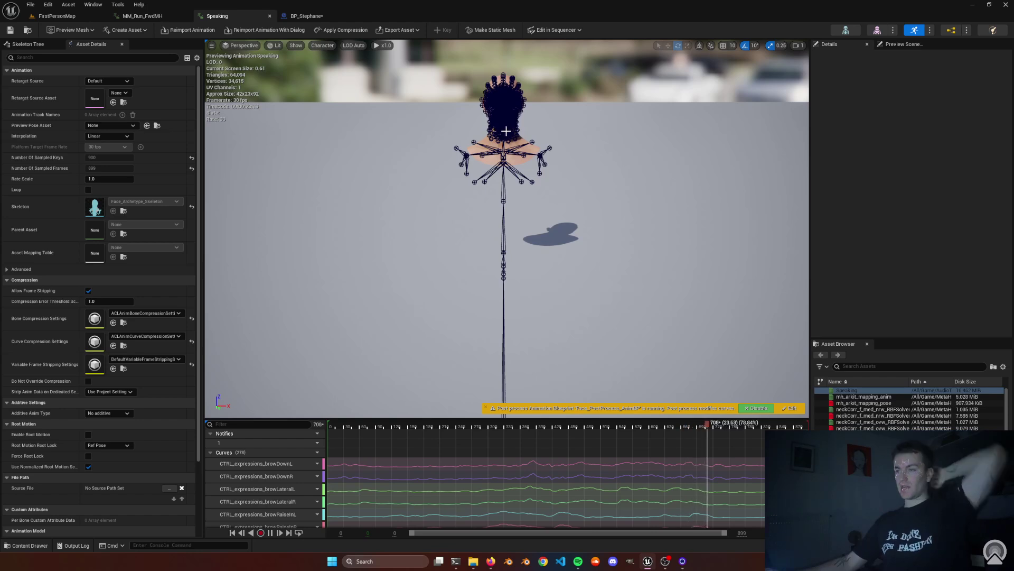
click(466, 152)
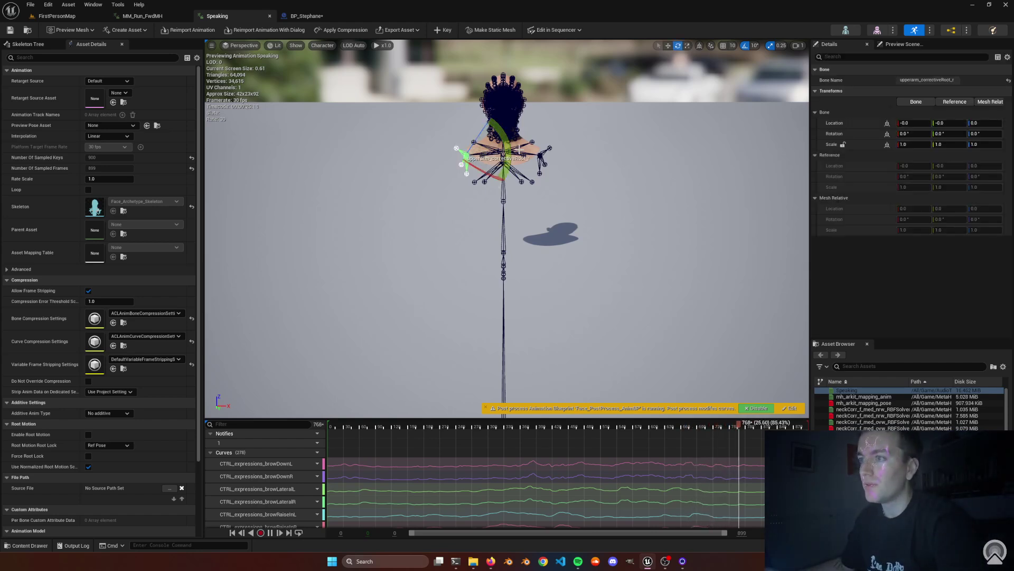
right_drag(466, 153, 469, 152)
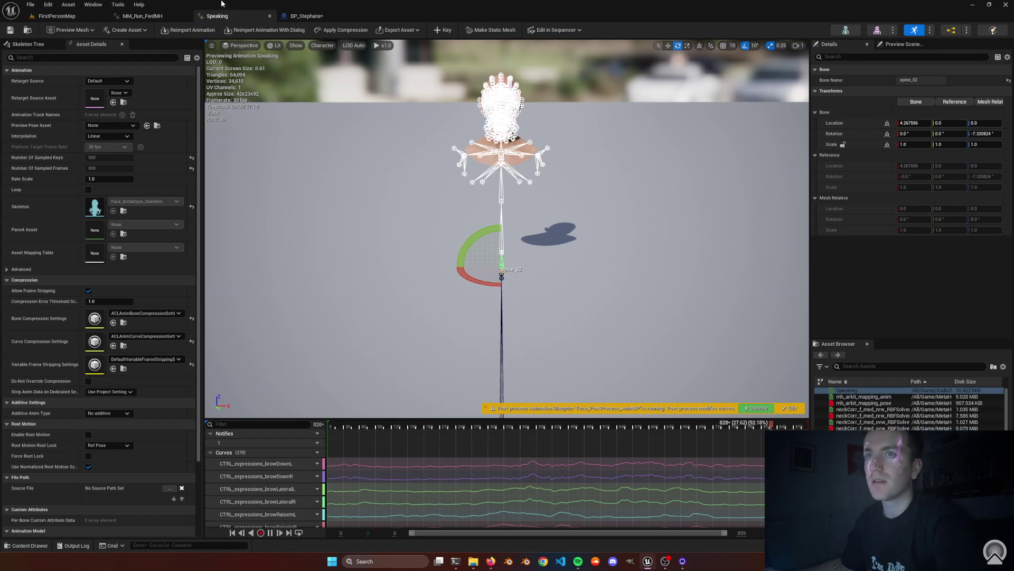
Compare the MM_Run_FwdMH skeleton with the Speaking skeleton, including its root bone, and check the combined animations in the BP_Stephane viewport.
click(141, 15)
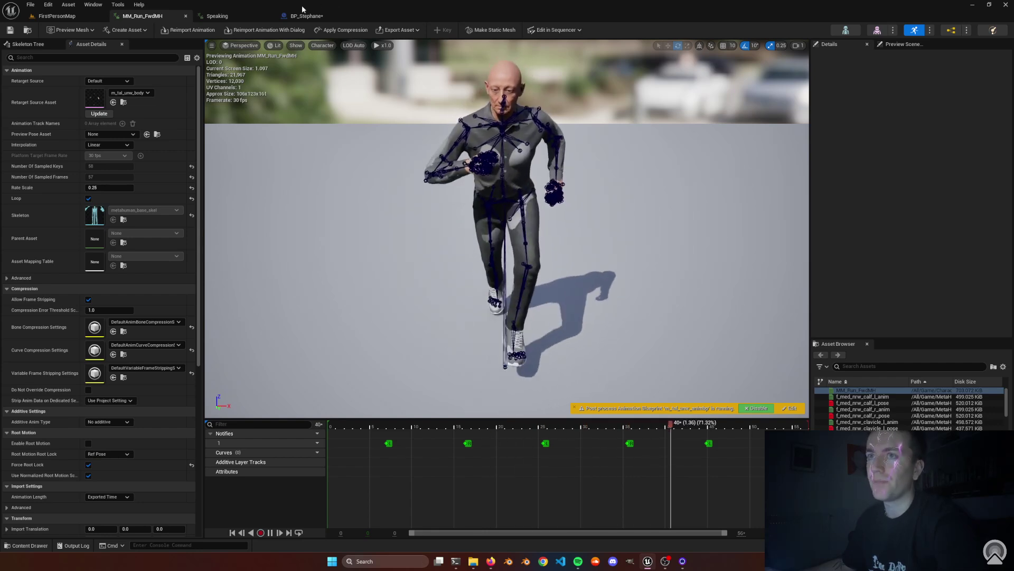
click(252, 16)
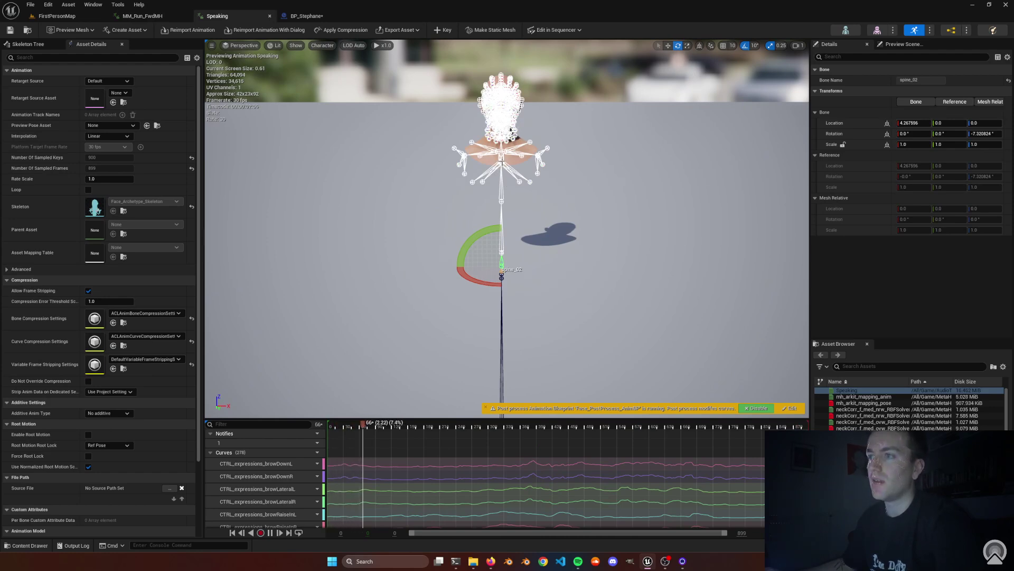
click(162, 19)
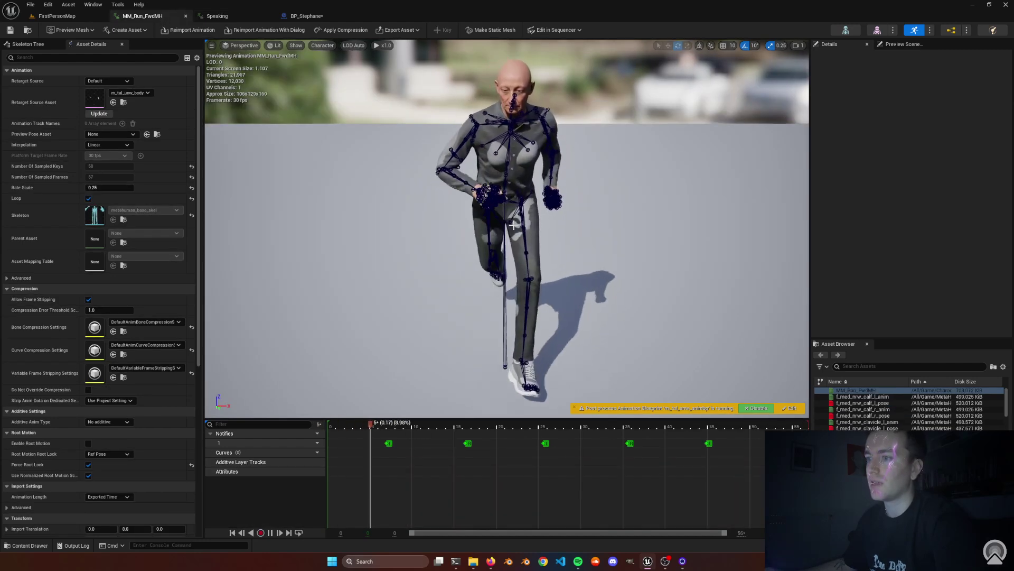
click(261, 17)
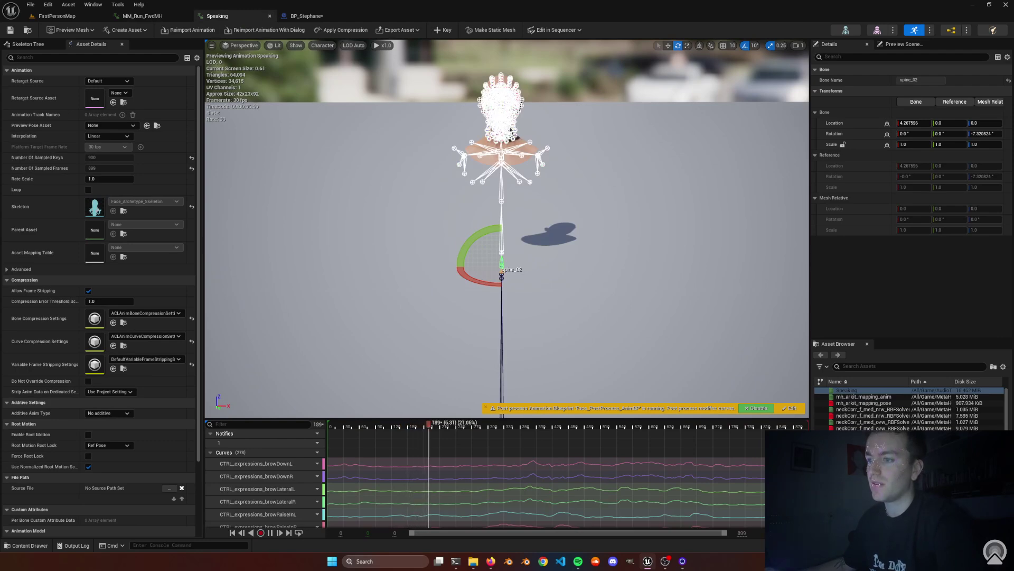
click(502, 297)
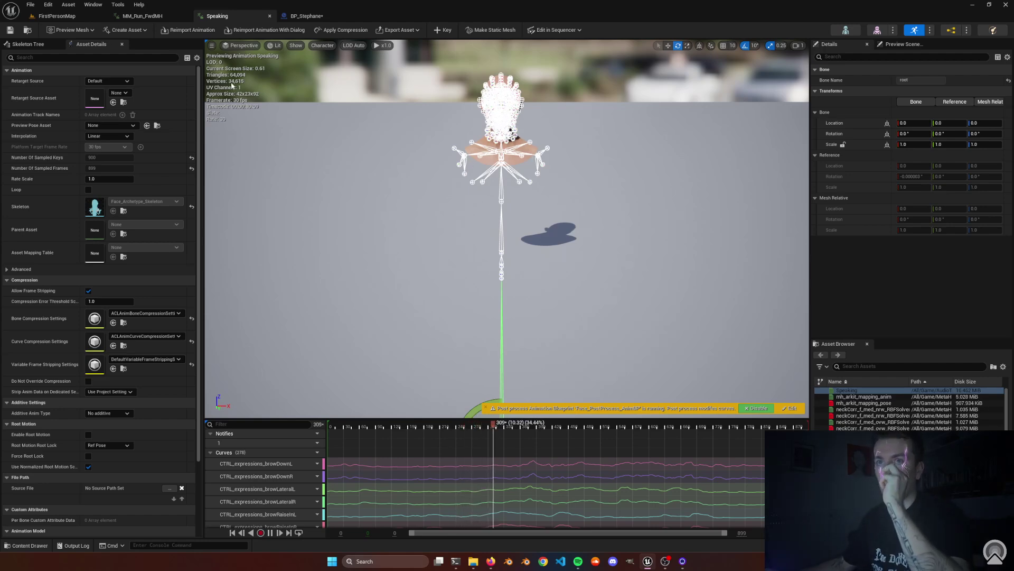
click(306, 17)
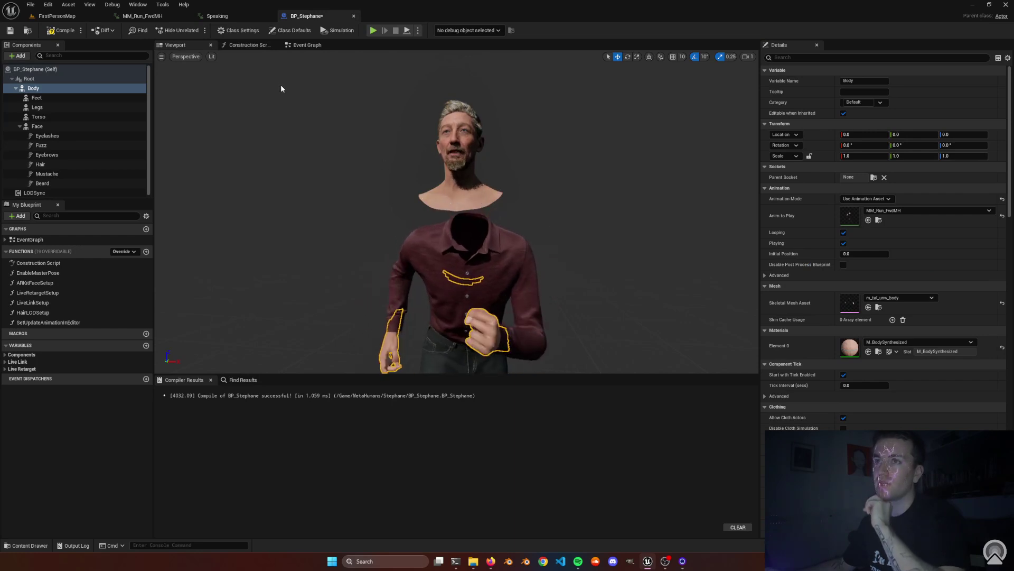
Set bone drawing to Selected Only in the Speaking preview and clear the bone selection.
click(251, 17)
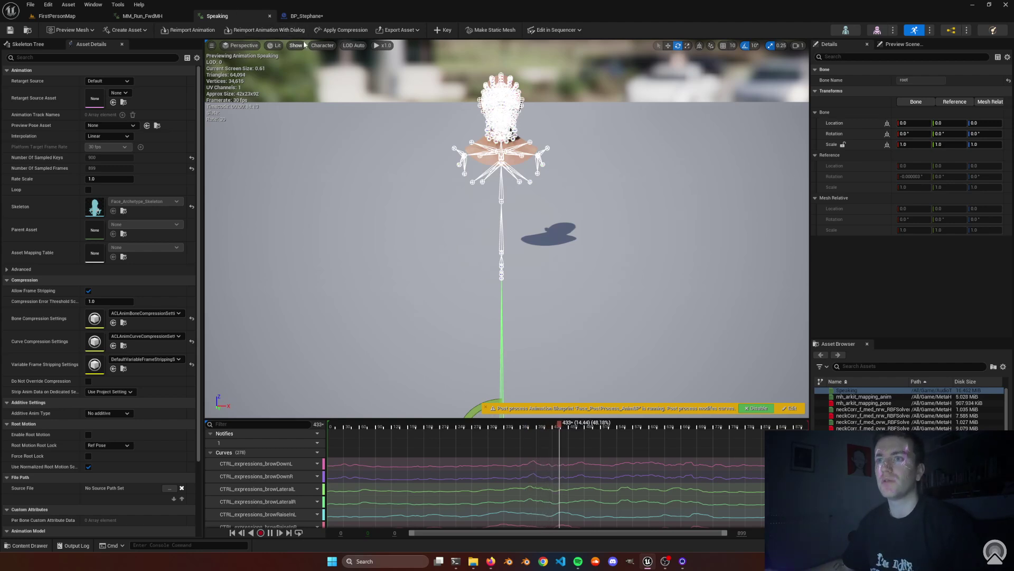
click(322, 45)
mouse_move(333, 85)
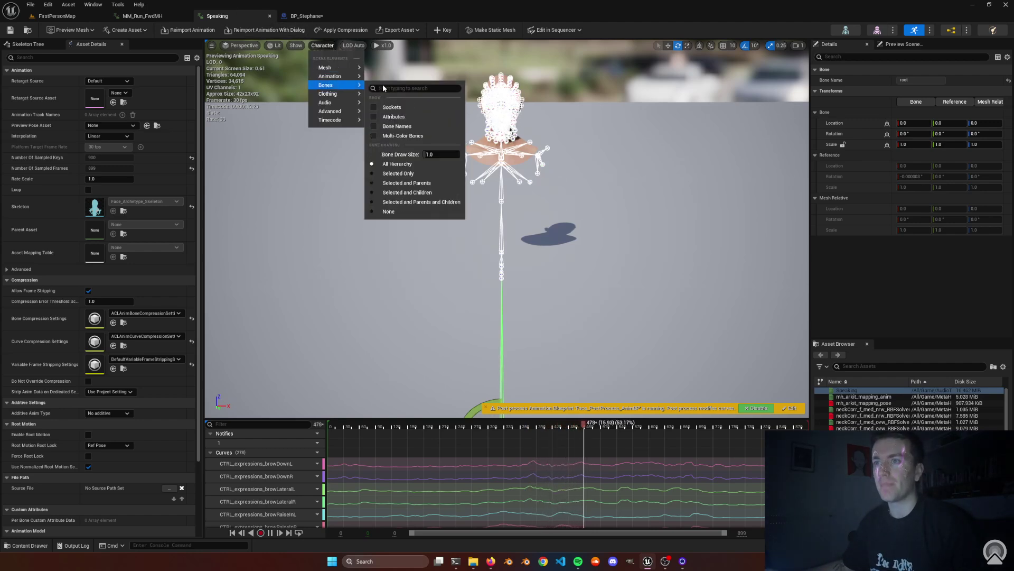
click(401, 173)
click(507, 143)
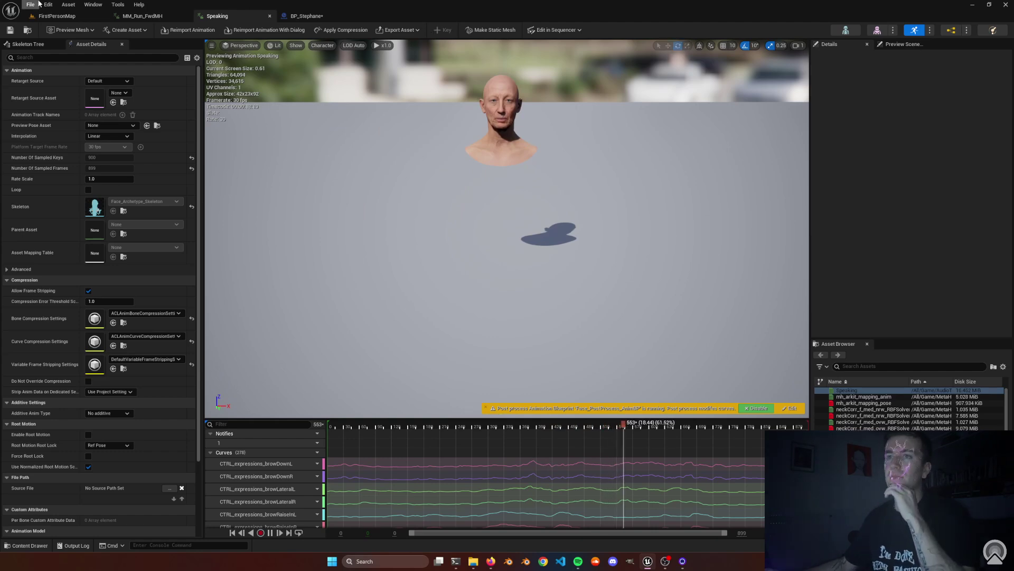
Locate the MM_Run_FwdMH animation in its project folder and open Retarget Animations for it.
click(58, 16)
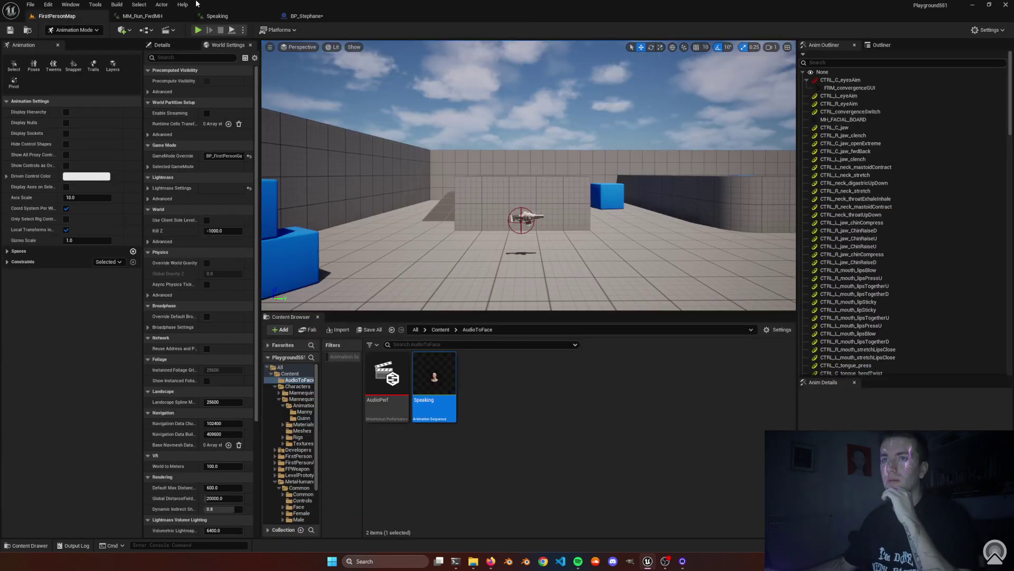
click(159, 17)
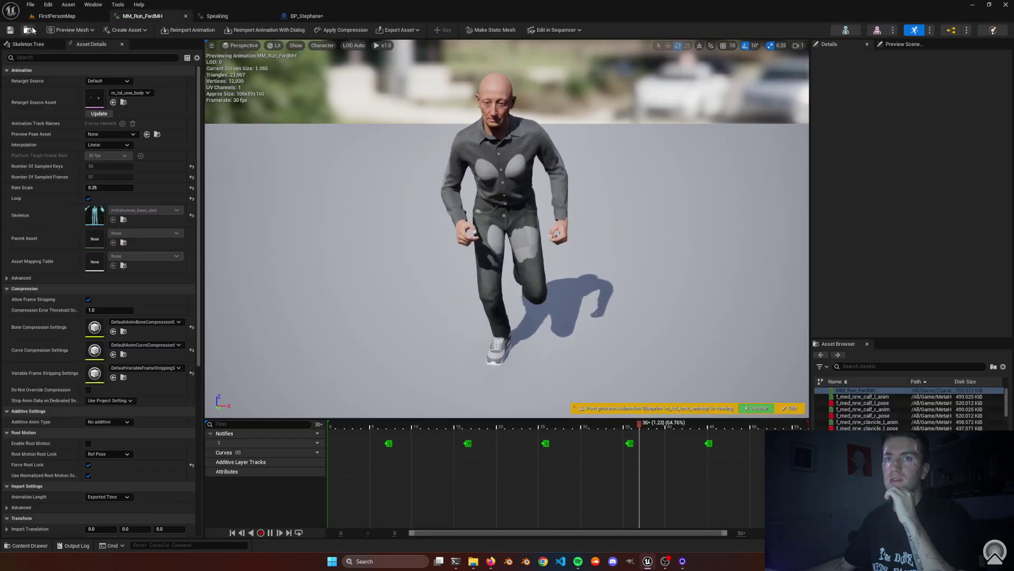
key(ctrl+b)
click(671, 378)
right_click(671, 378)
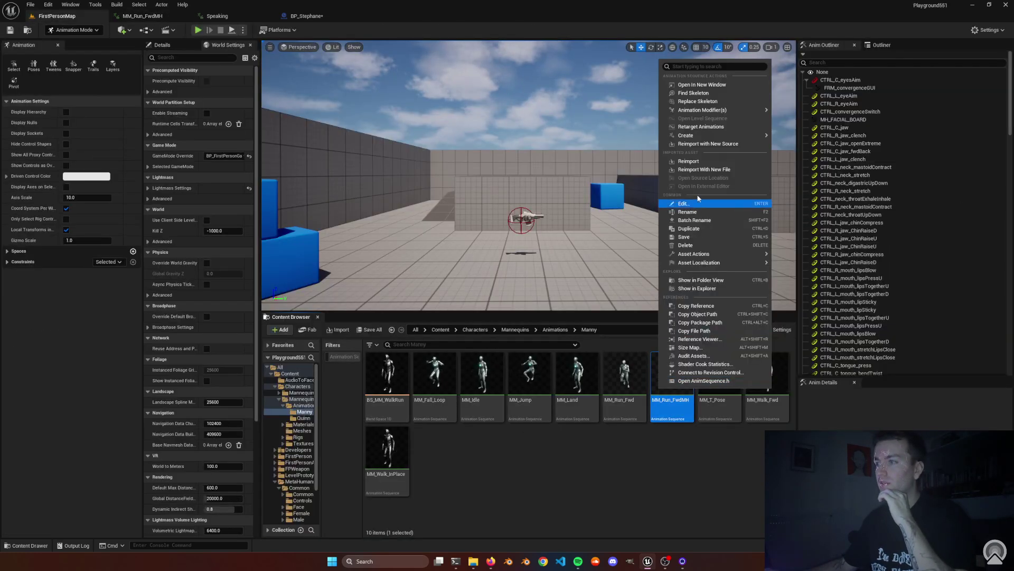
mouse_move(714, 114)
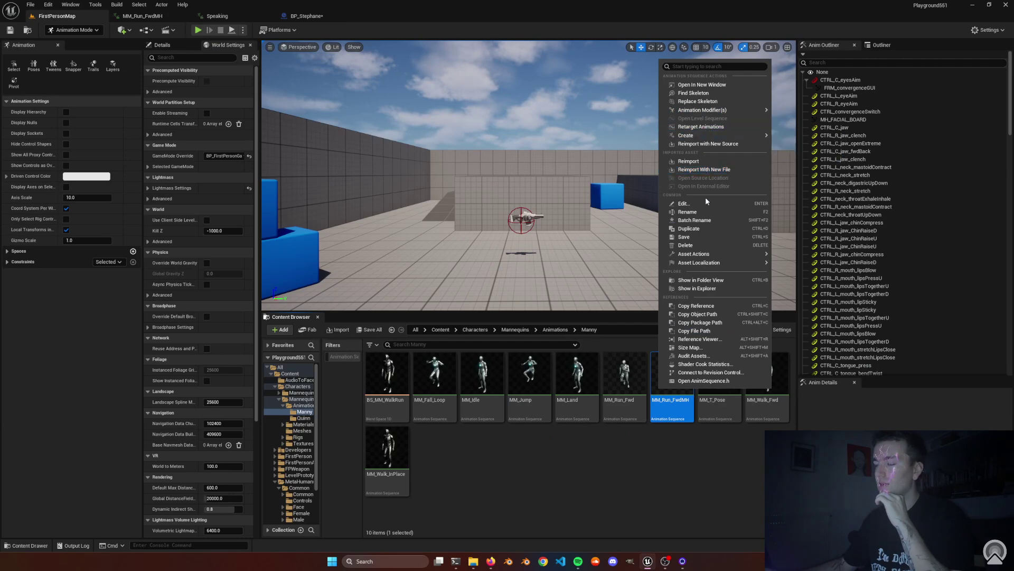
click(702, 127)
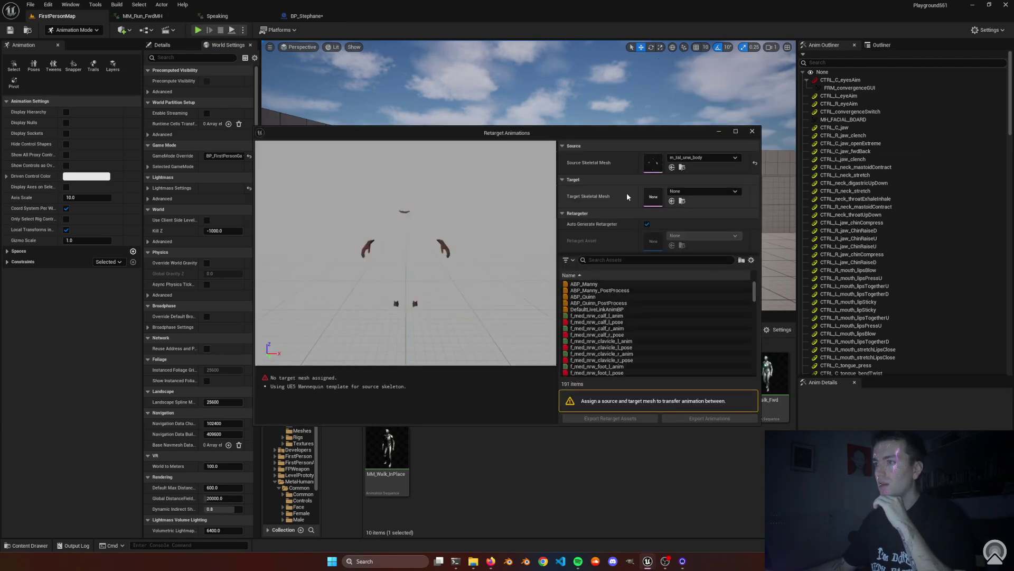
Set Stephane_FaceMesh as the target skeletal mesh and export the MM_Run_FwdMH animation to the Content folder with the suffix Face.
click(696, 193)
text(face)
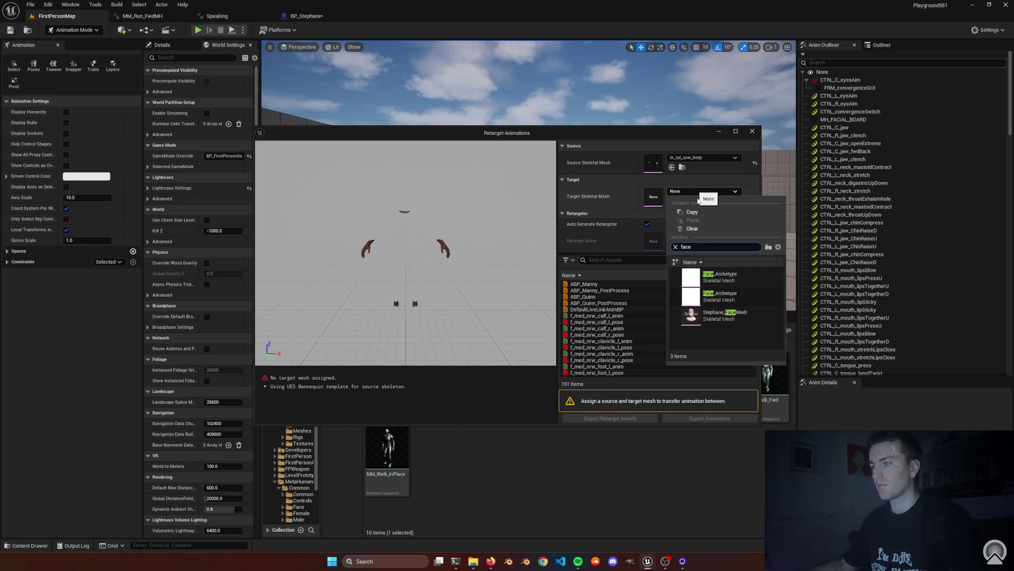
click(721, 317)
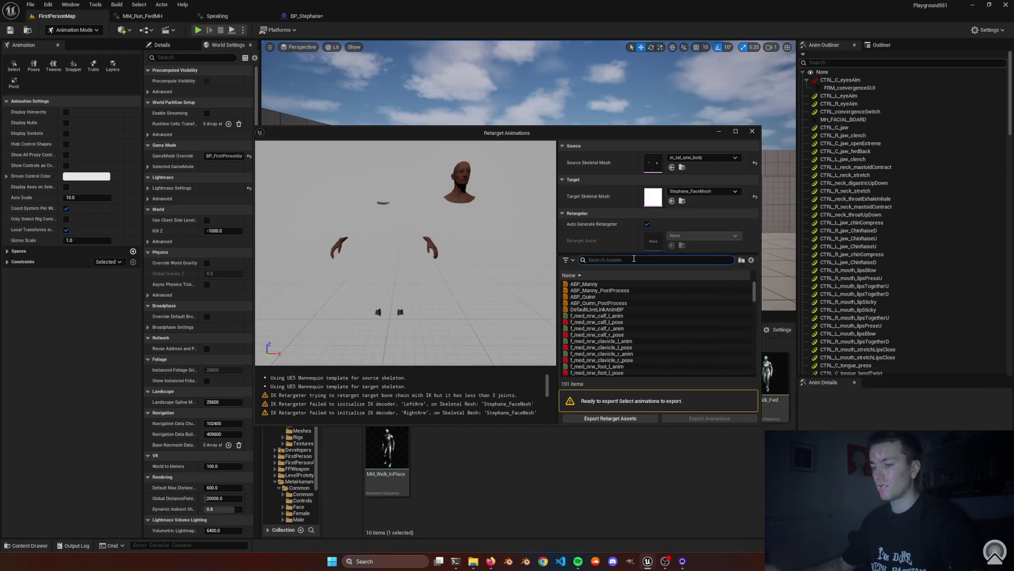
click(592, 284)
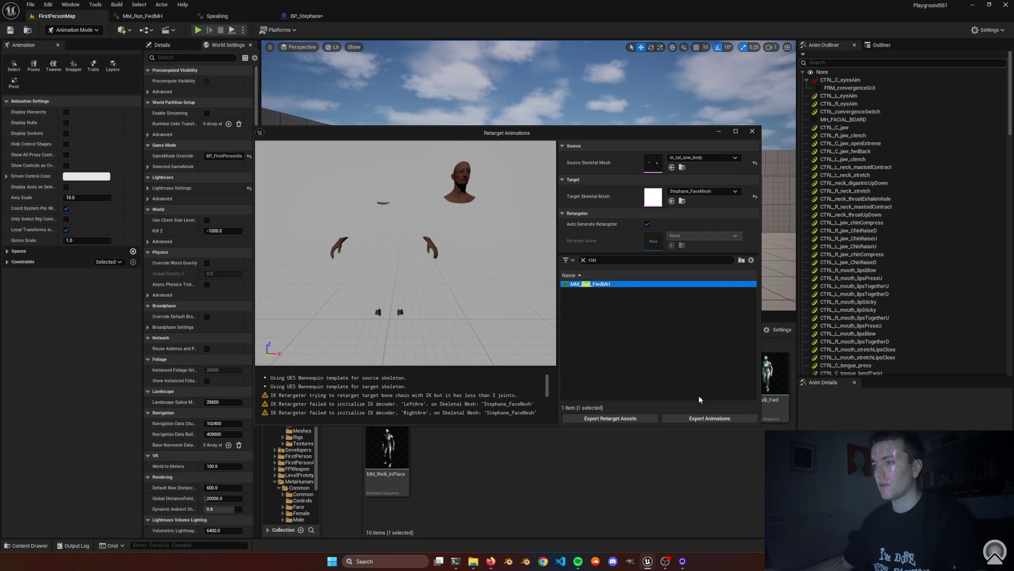
click(704, 419)
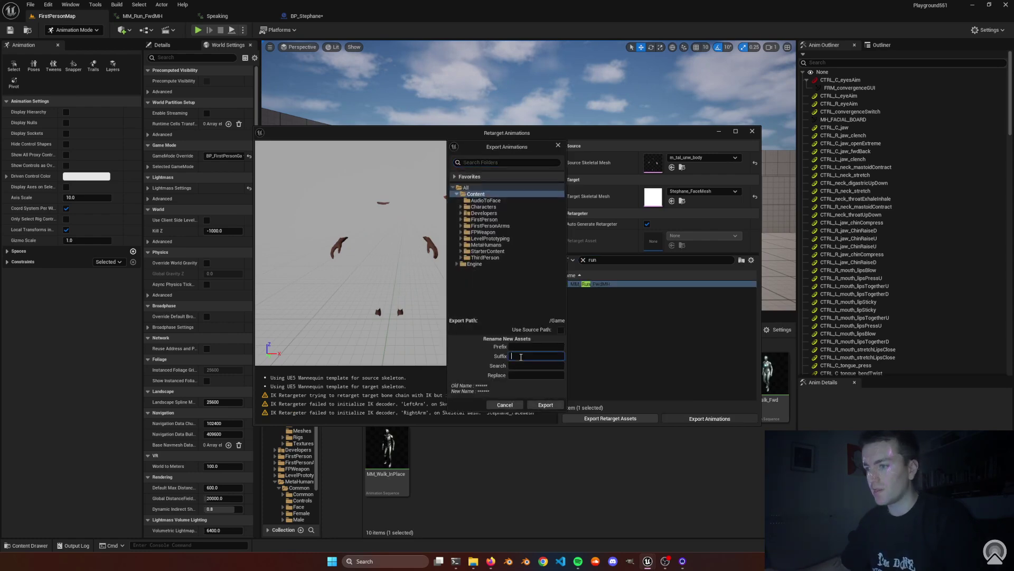
click(556, 405)
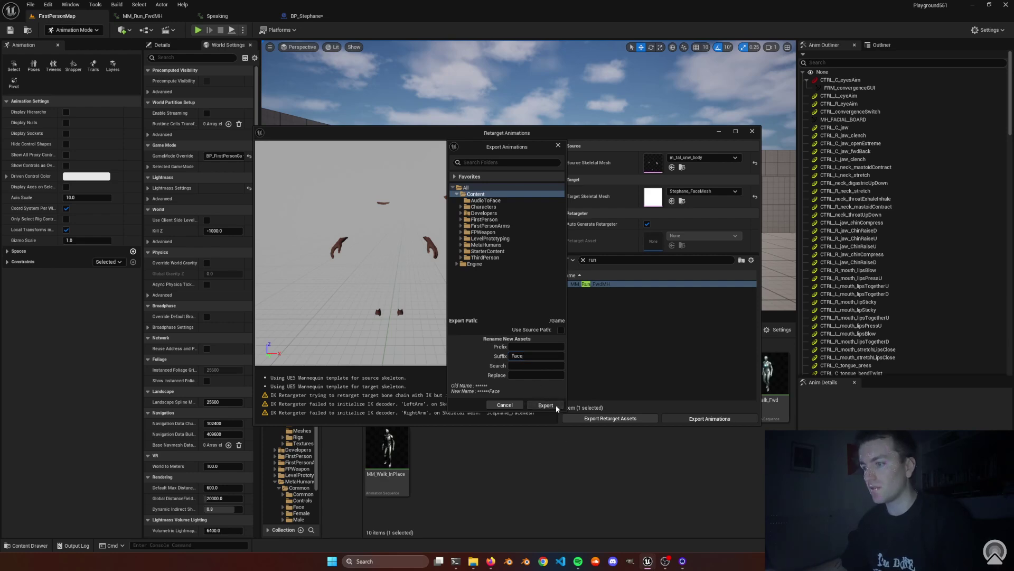
click(572, 314)
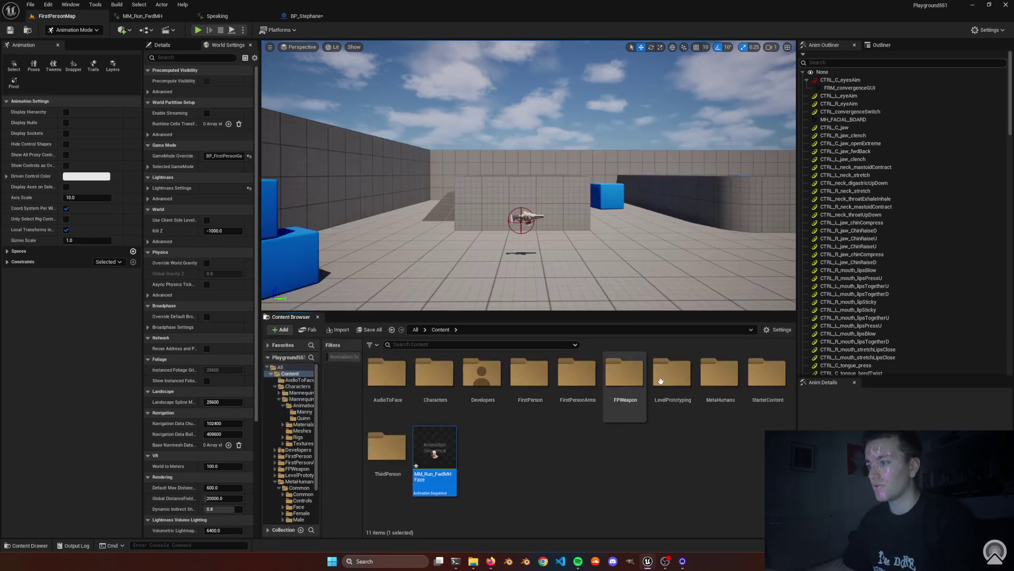
Open the exported MM_Run_FwdMHFace animation, preview its head movement, and return to the FirstPersonMap level.
double_click(448, 455)
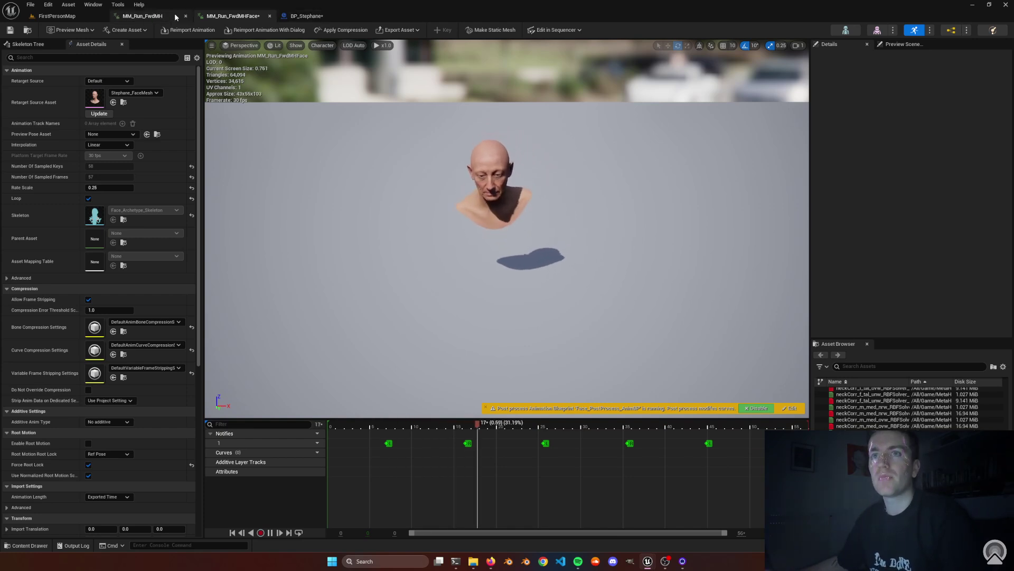
click(55, 16)
click(493, 484)
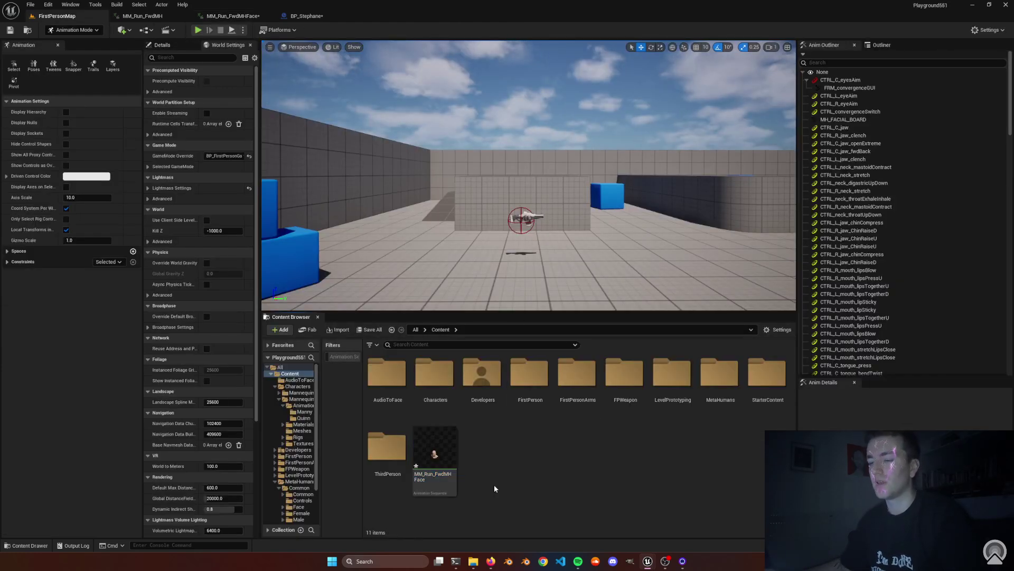
Open the skeleton used by MM_Run_FwdMHFace and add a blend mask named head.
click(234, 17)
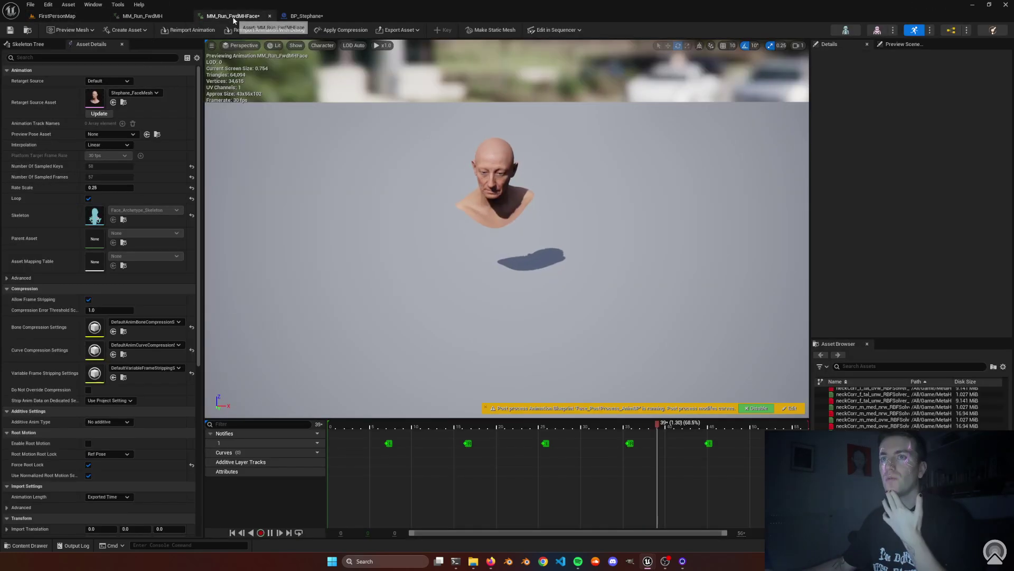
click(850, 31)
click(185, 47)
mouse_move(232, 75)
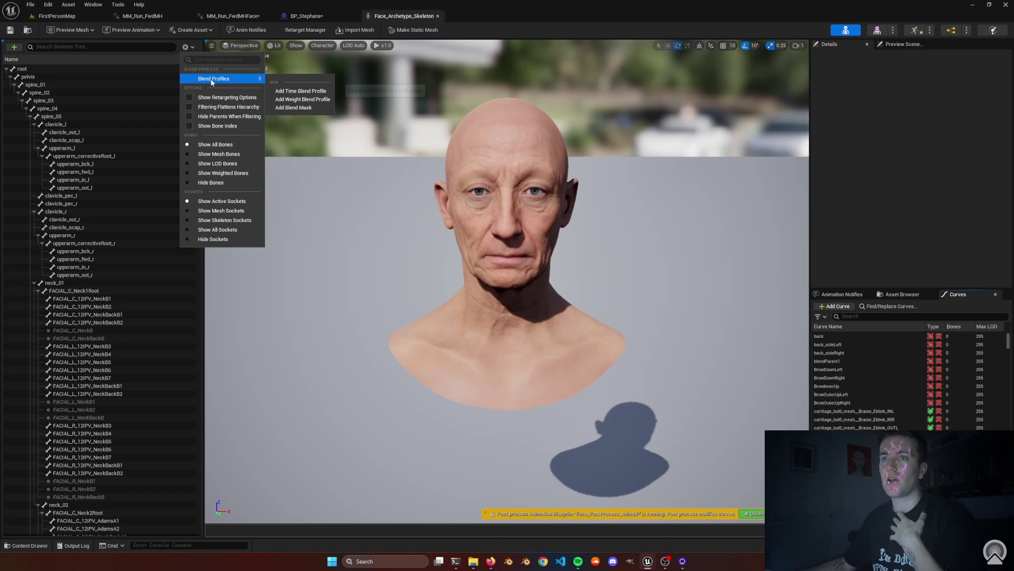
click(317, 108)
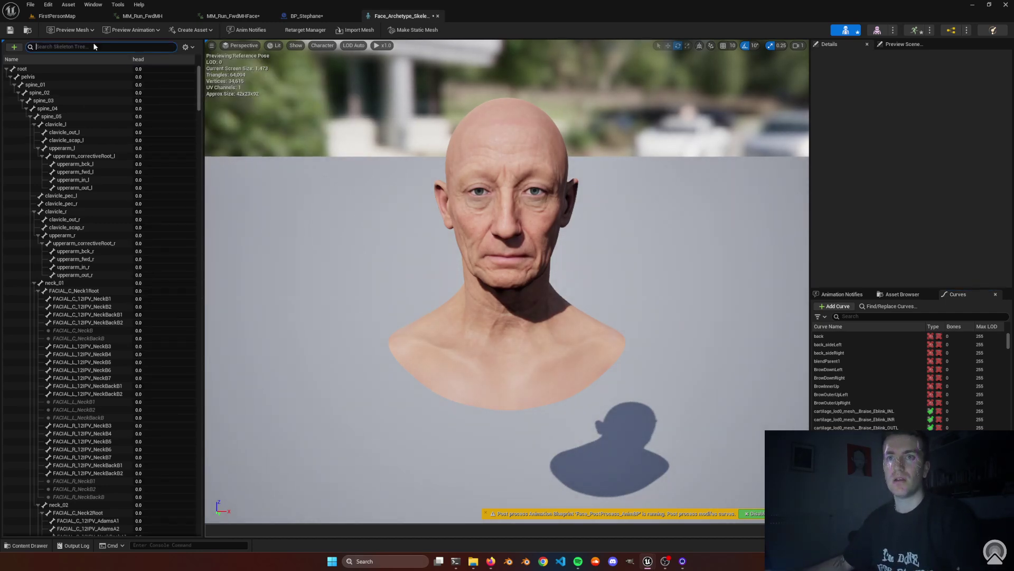
Recursively set the head mask's blend scales to 1 from the head bone downward and save the skeleton.
text(head)
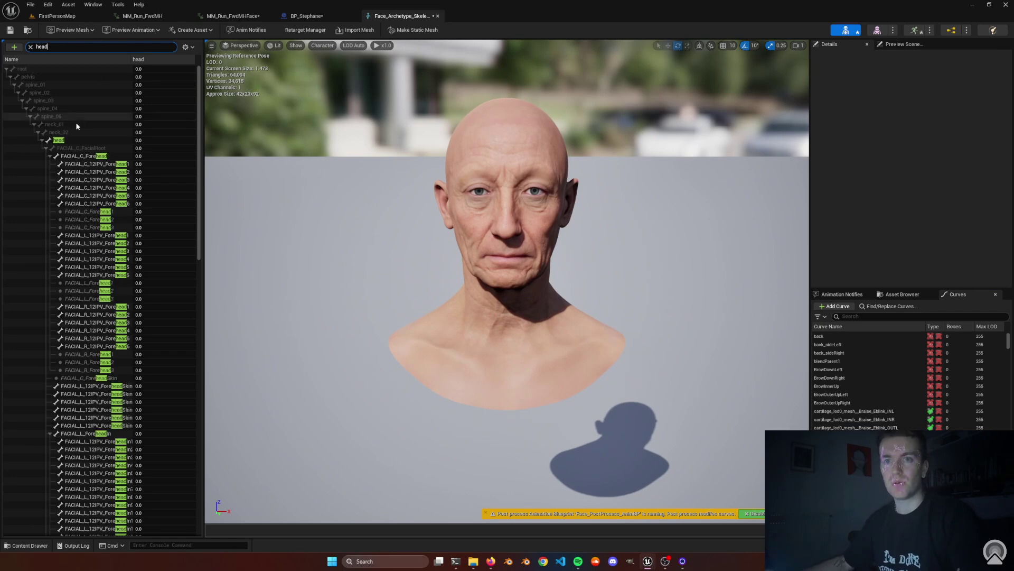
click(59, 140)
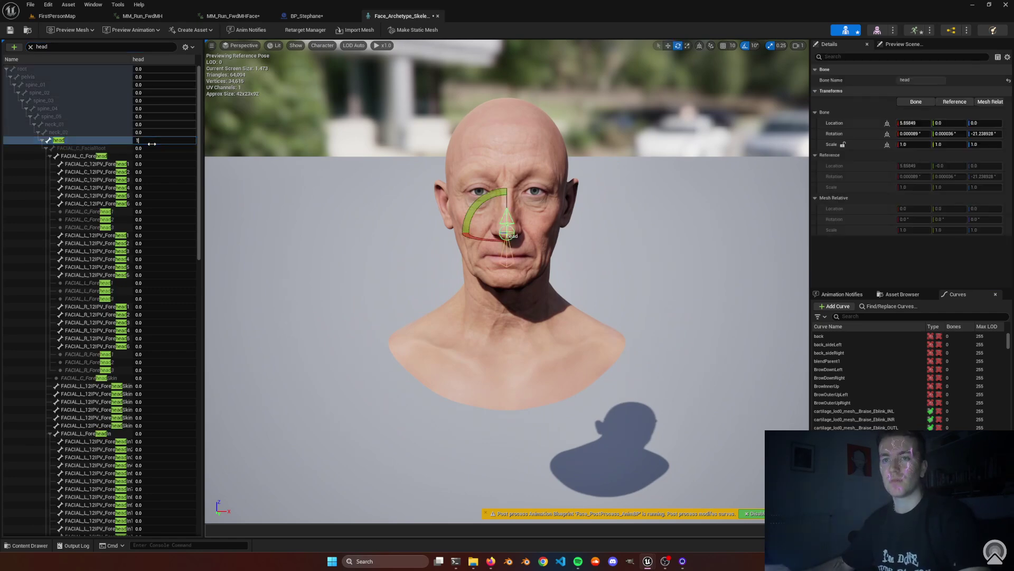
right_click(101, 141)
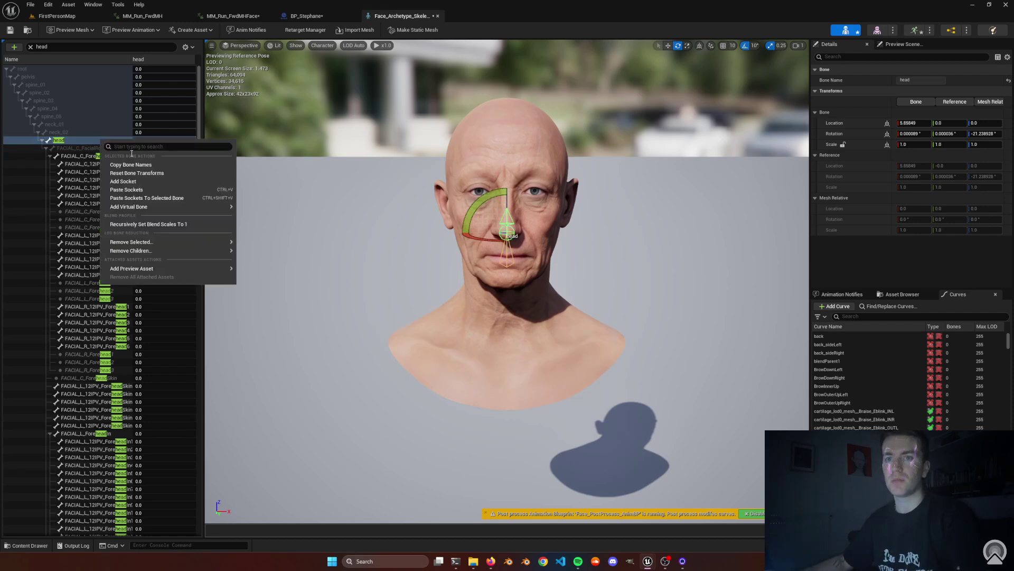
mouse_move(167, 209)
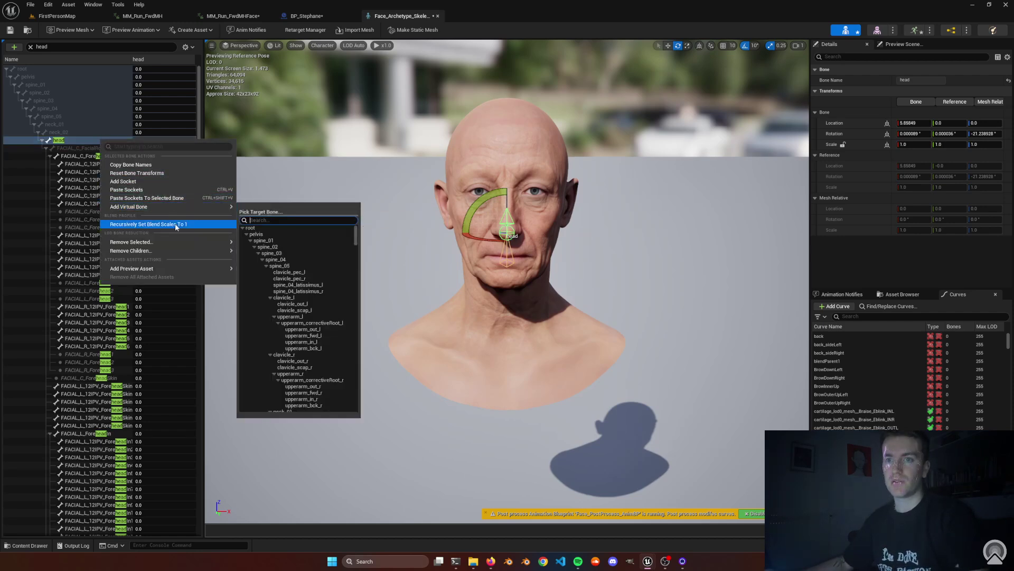
click(158, 224)
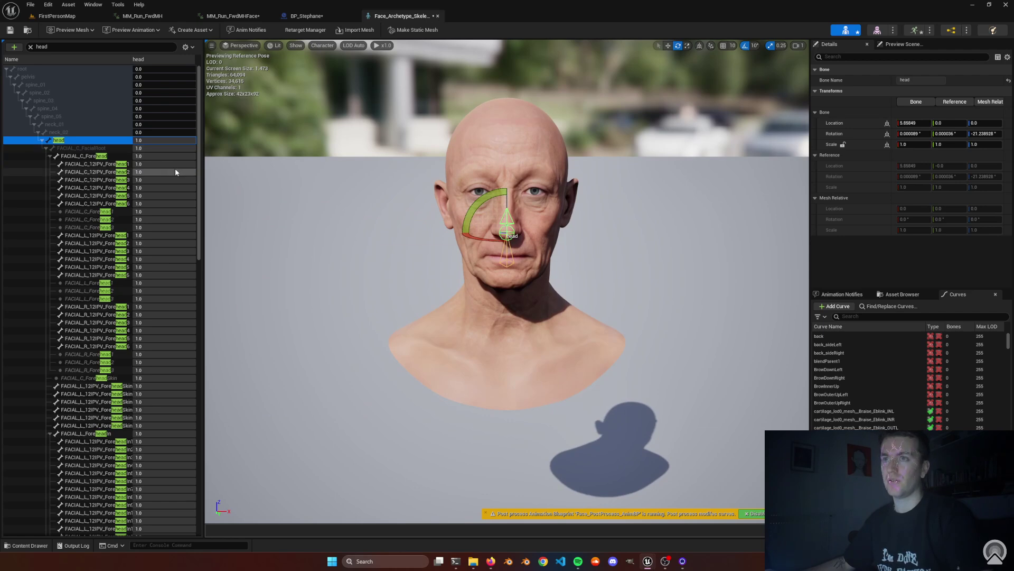
key(ctrl+s)
click(100, 148)
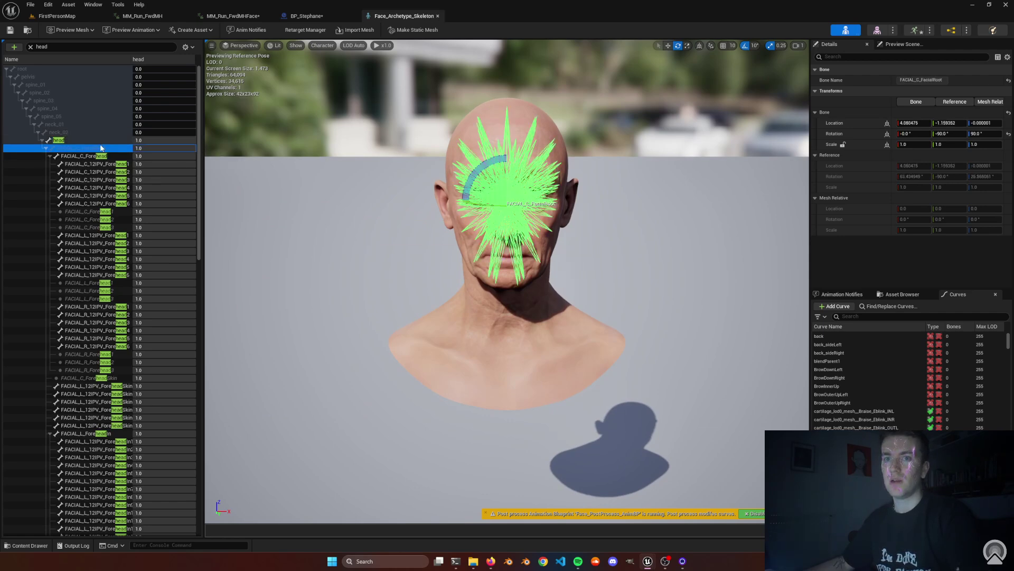
click(101, 141)
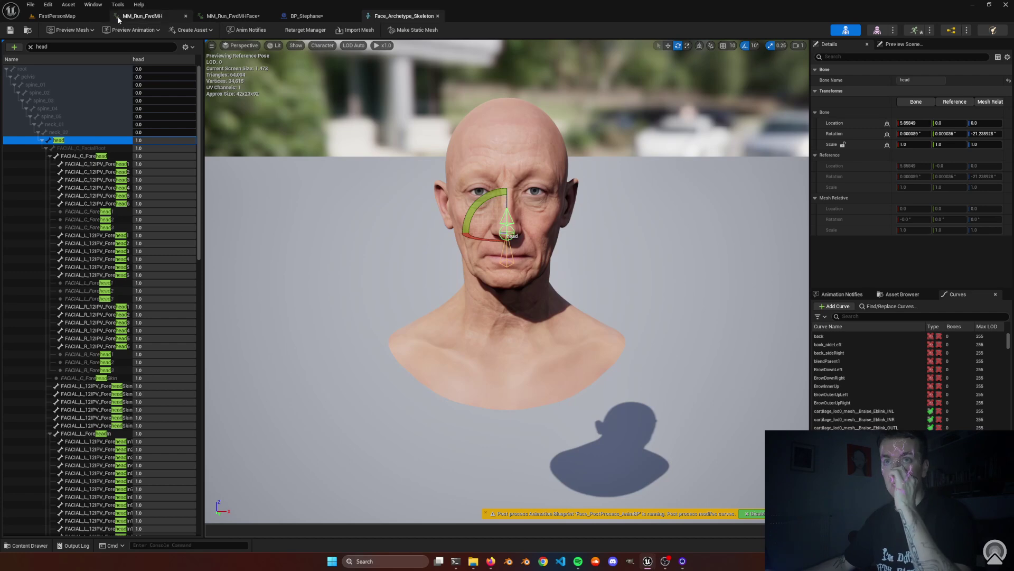
Create an animation blueprint in the Content folder based on the first listed Face_Archetype_Skeleton.
click(63, 16)
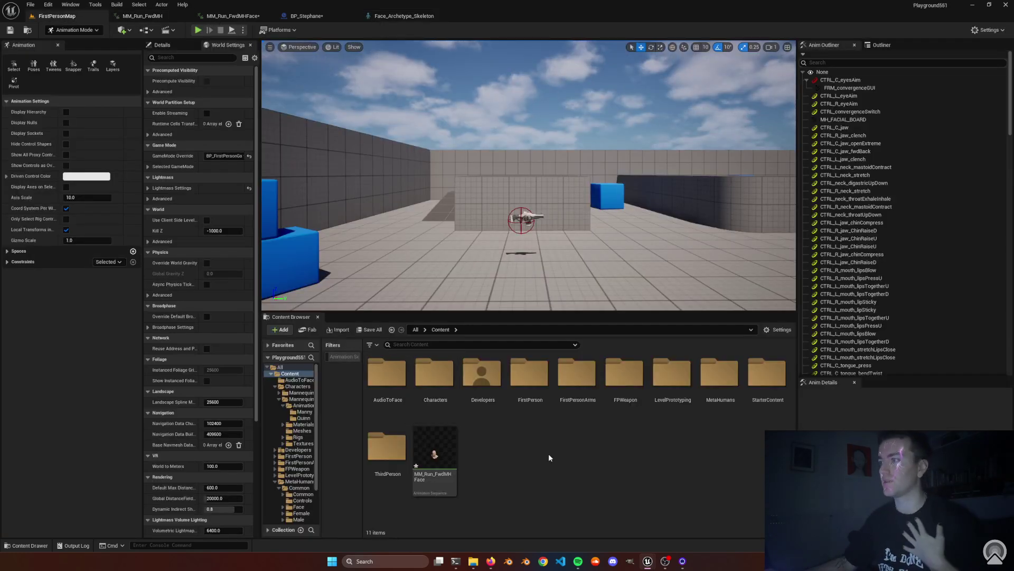
right_click(503, 465)
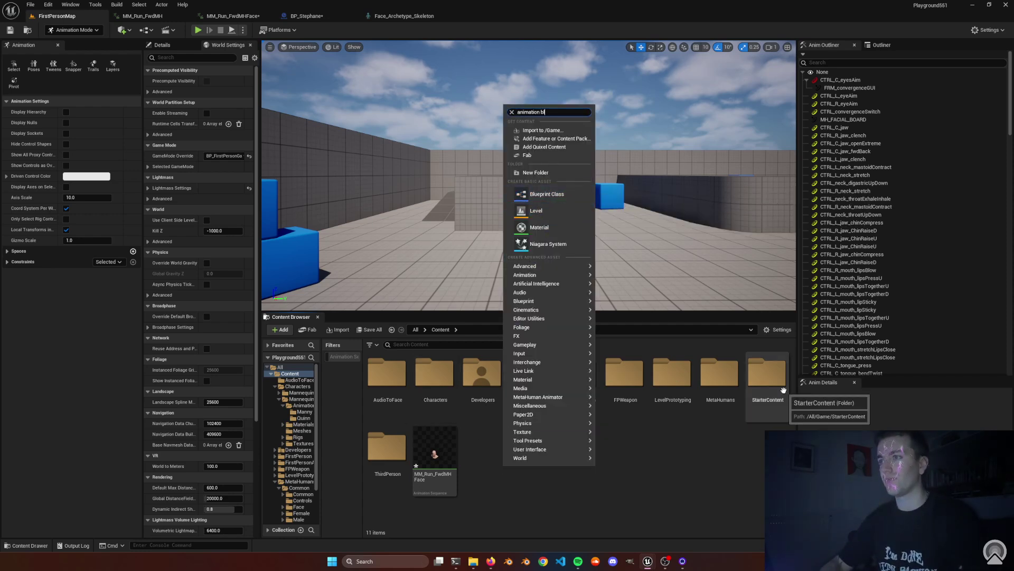
text(animation blueprint)
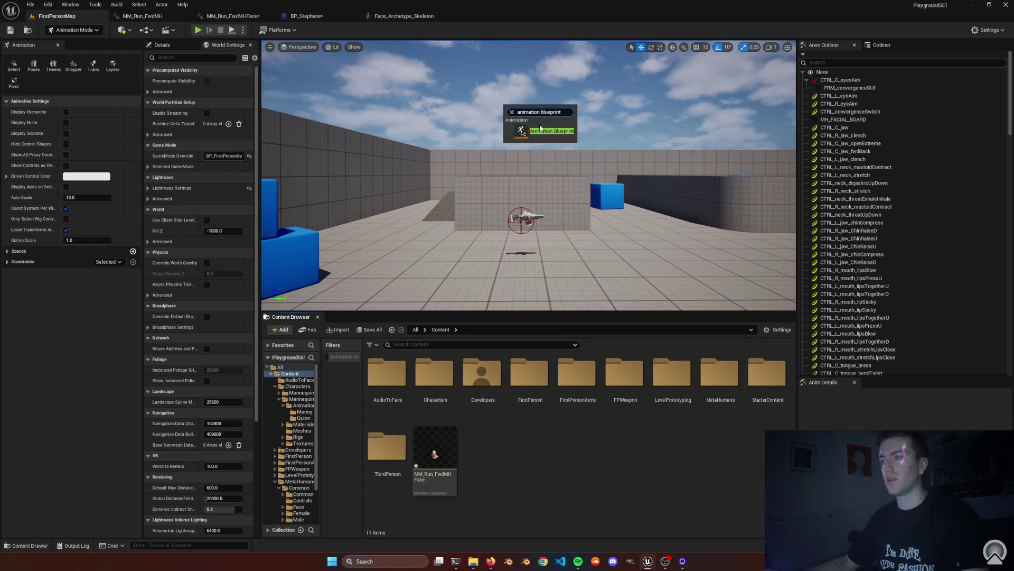
click(540, 128)
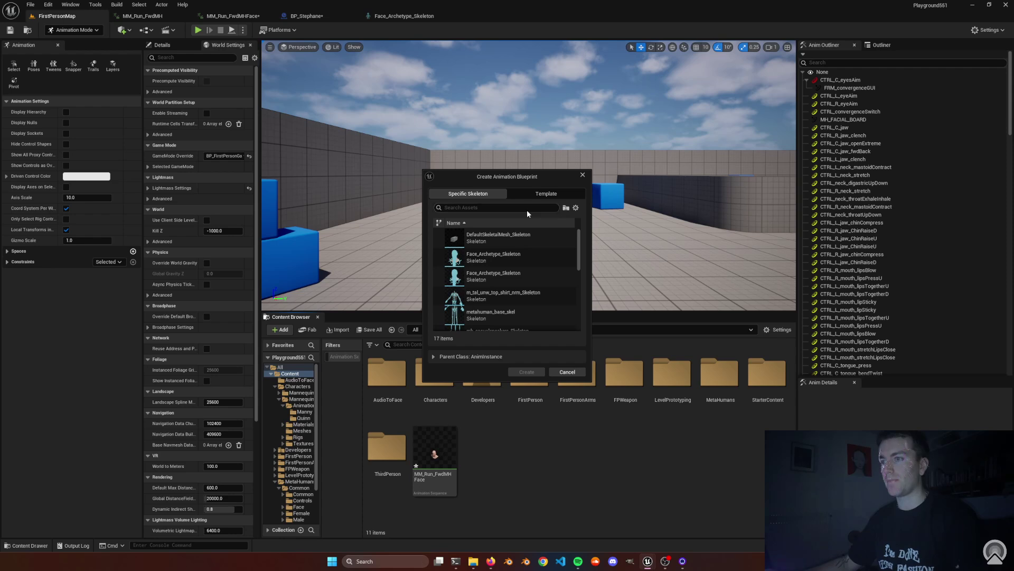
text(face)
click(508, 237)
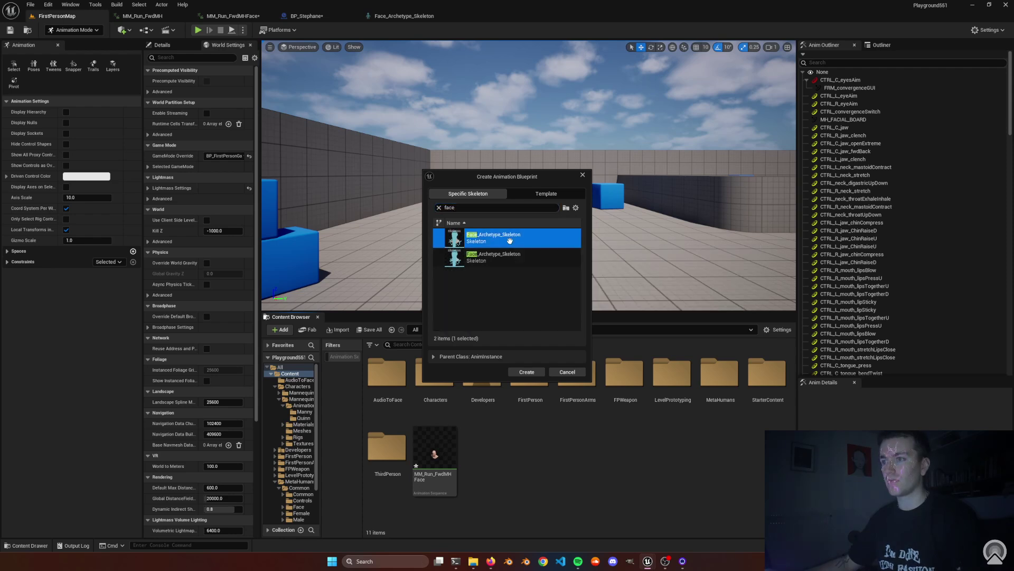
click(527, 371)
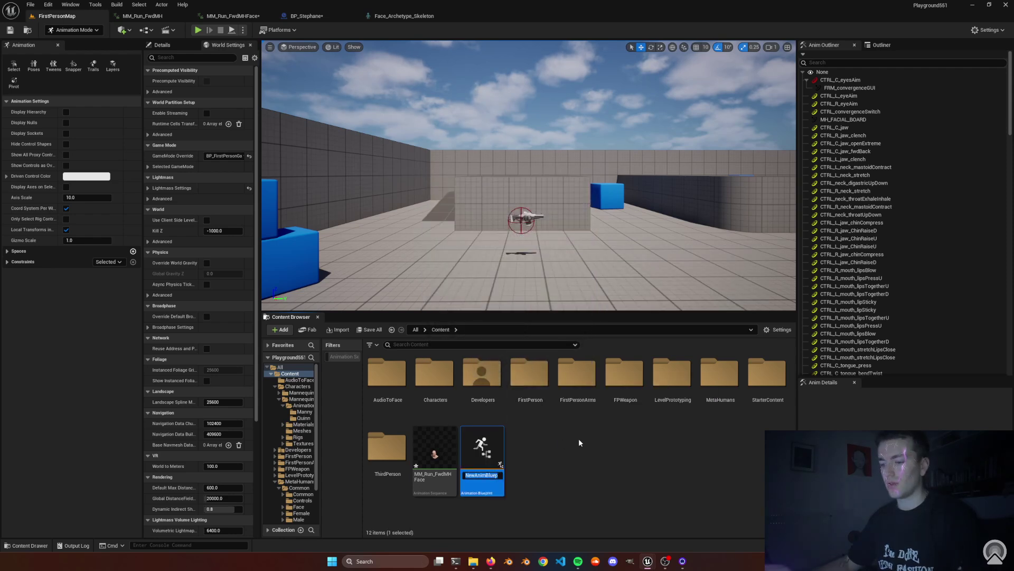
Name the animation blueprint SpeakingAndRunning, open it, and dock its editor with the other open editors.
text(Speaking)
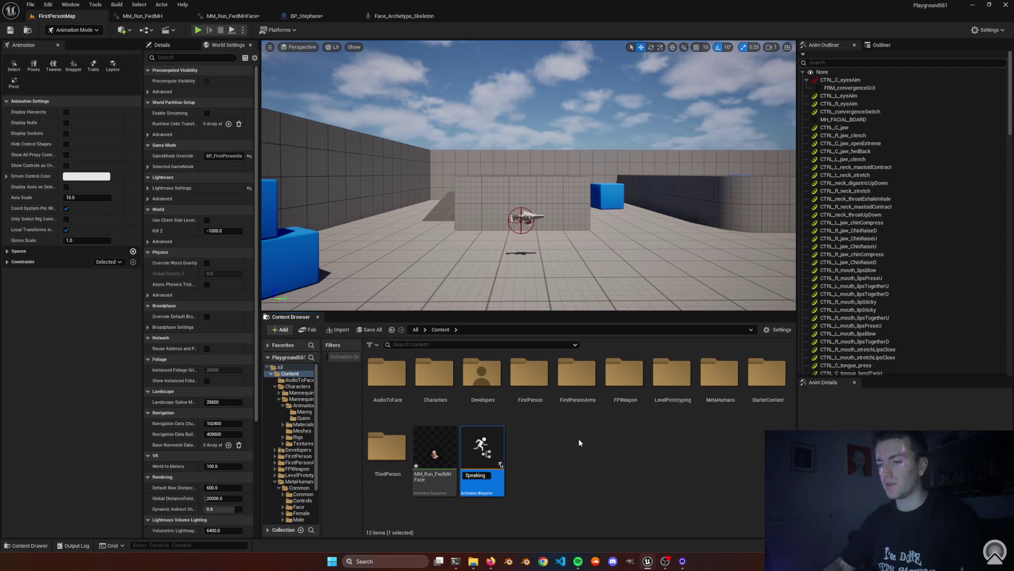
text(AndRunning)
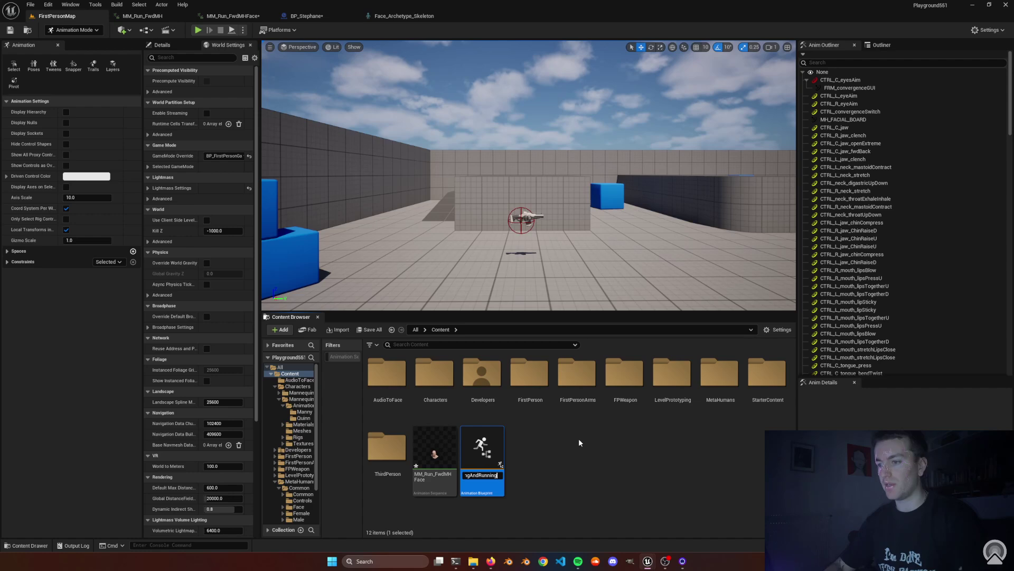
key(Return)
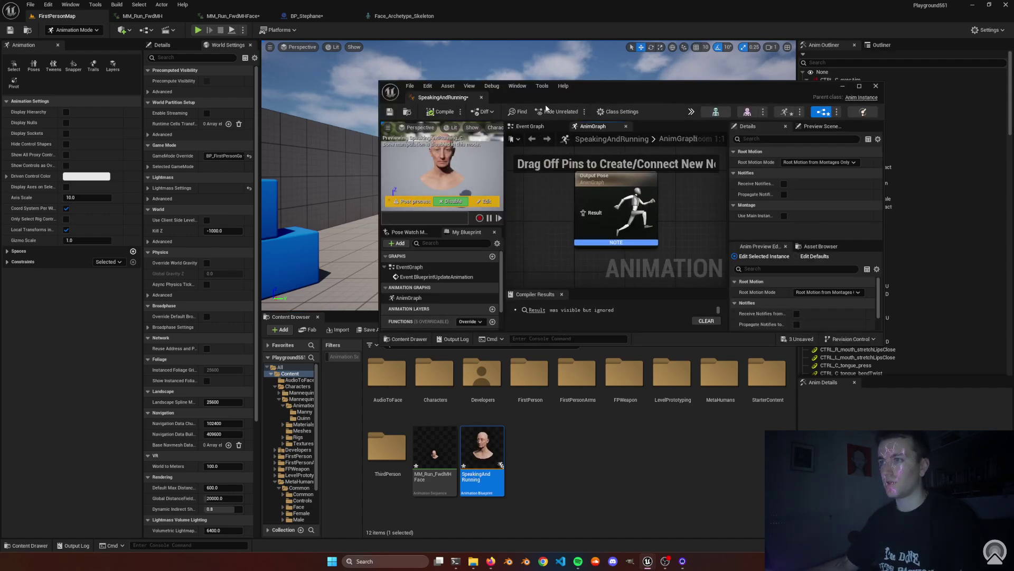
drag(469, 97, 444, 20)
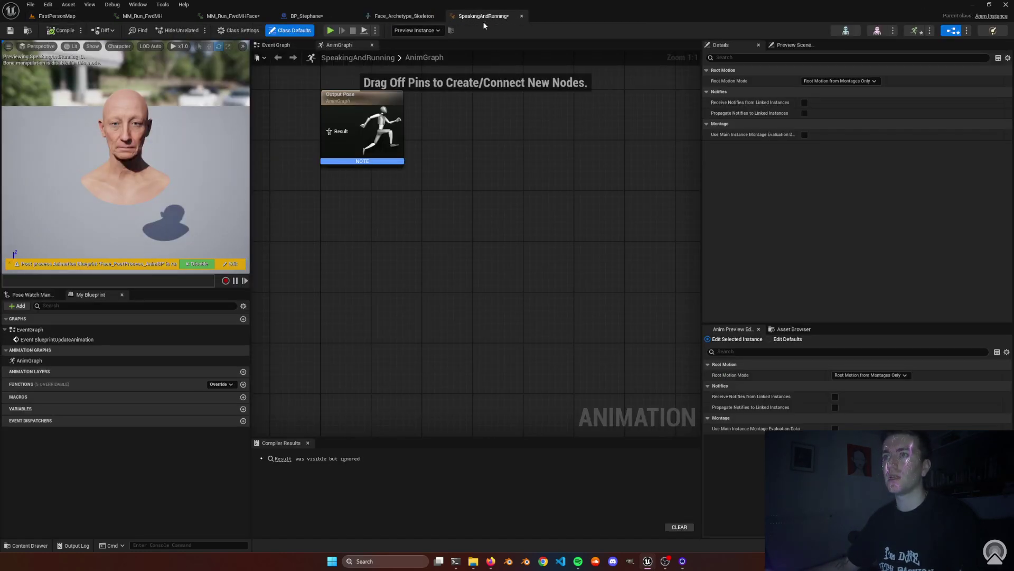
Add the MM_Run_FwdMHFace animation to SpeakingAndRunning's AnimGraph and place its player before the Output Pose node.
click(81, 18)
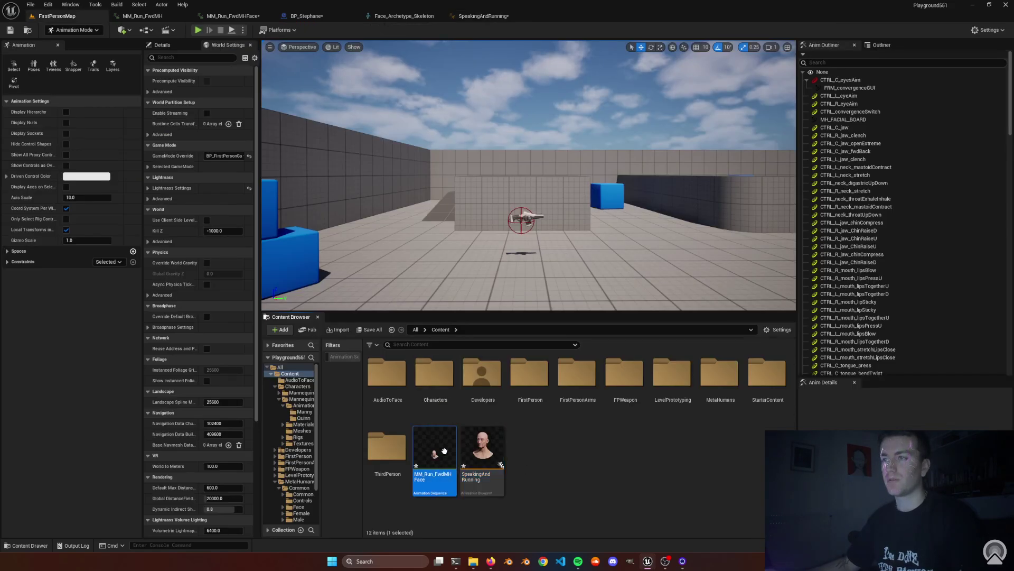
click(492, 15)
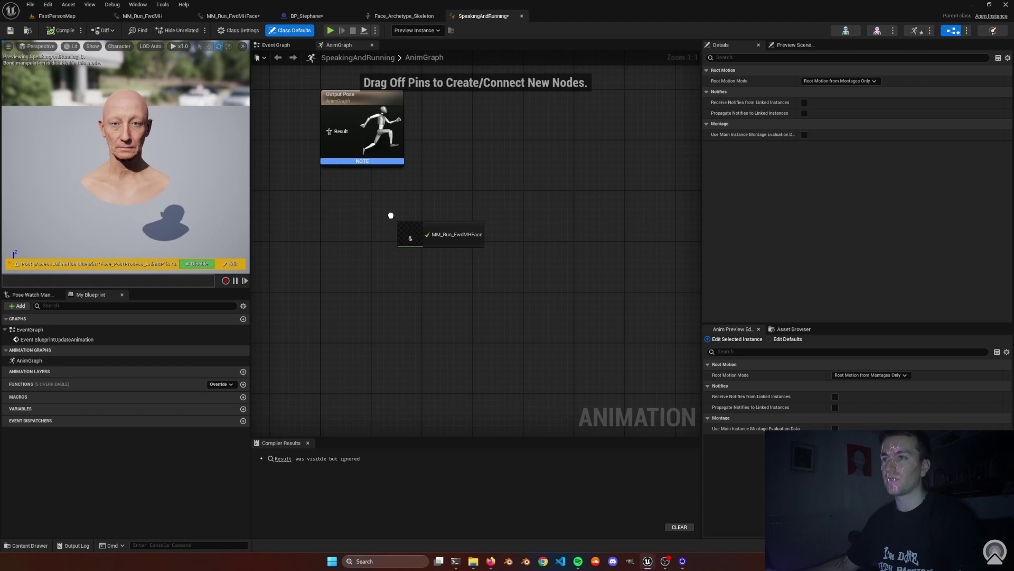
drag(391, 215, 351, 240)
right_drag(386, 217, 497, 265)
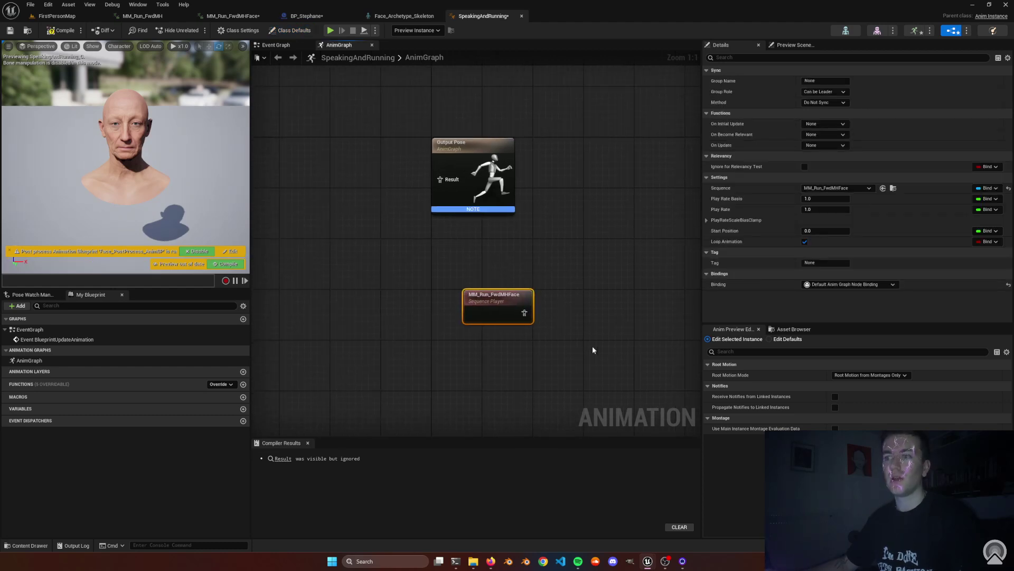
drag(497, 297, 358, 212)
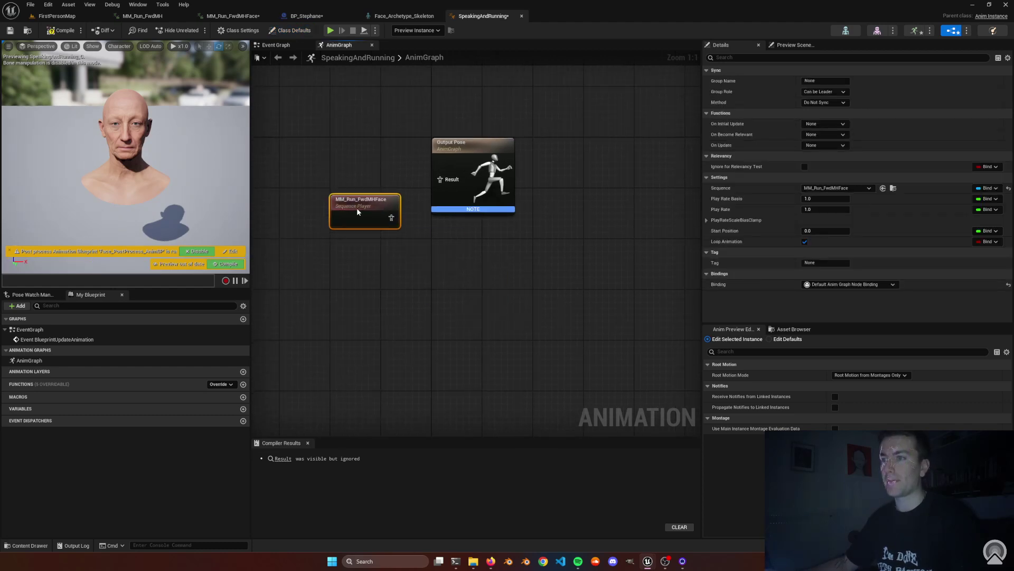
Add the Speaking animation from the AudioToFace folder to the AnimGraph, just below the run sequence player.
click(53, 16)
double_click(397, 374)
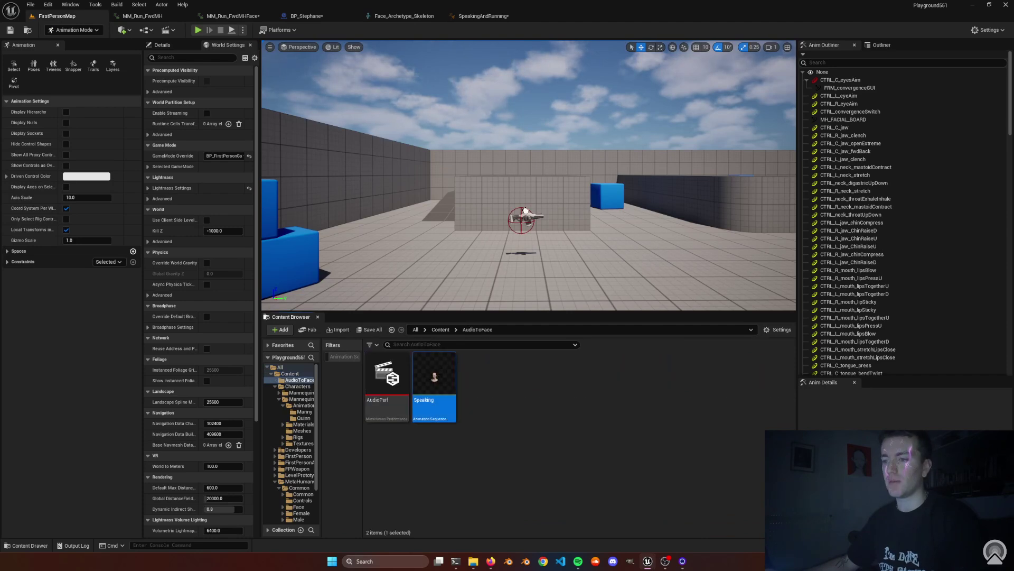
drag(500, 16, 284, 254)
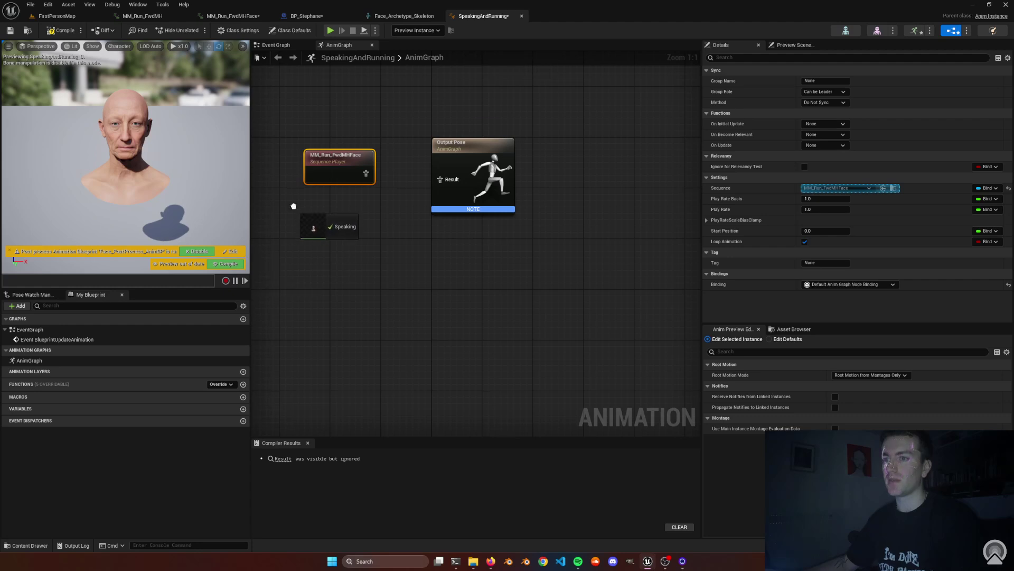
Preview the run and Speaking animations separately by wiring each one to the Output Pose and compiling.
drag(456, 179, 453, 174)
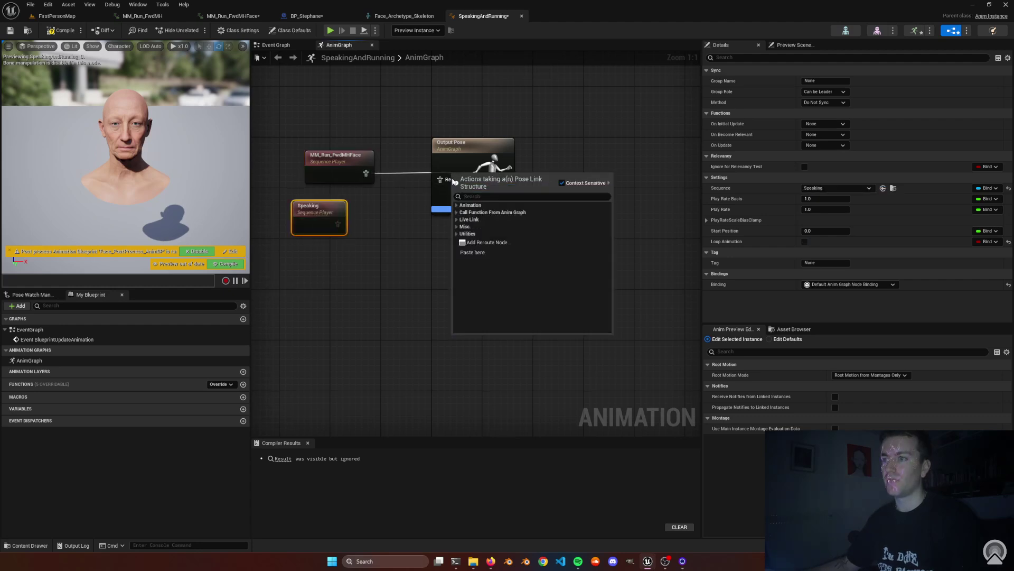
click(407, 155)
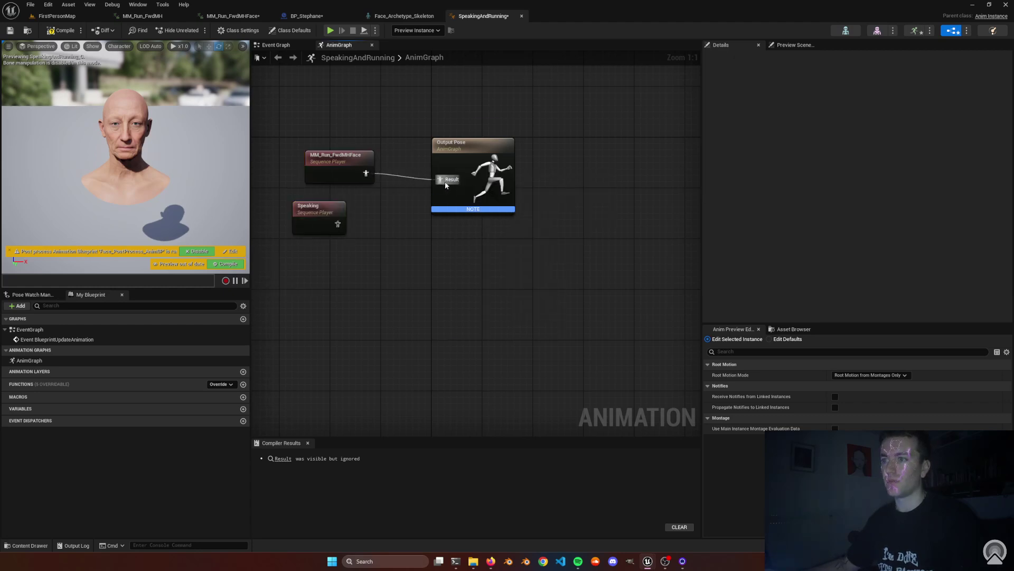
click(227, 264)
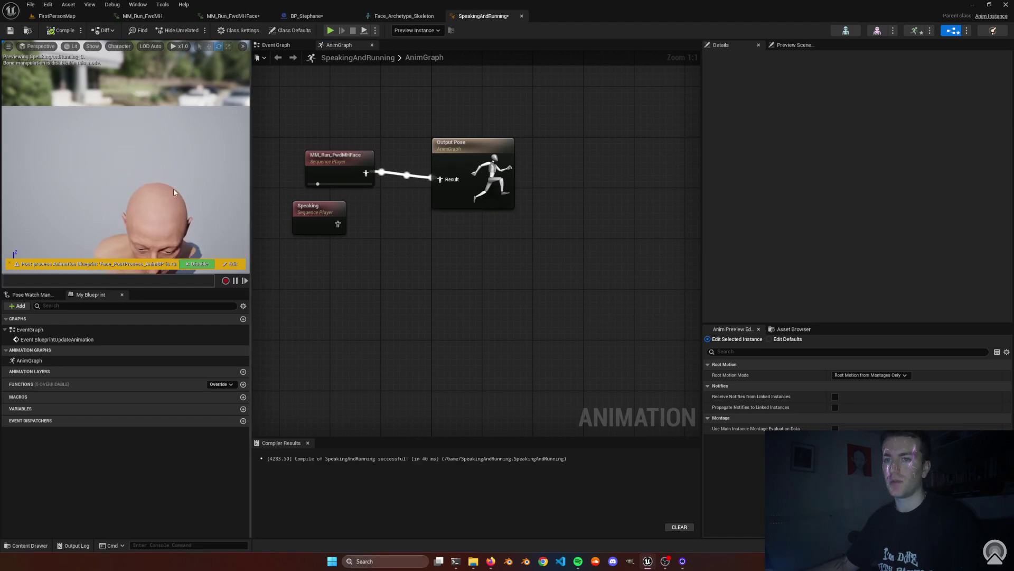
scroll(173, 192, down, 4)
mouse_move(173, 192)
middle_down()
mouse_move(183, 192)
mouse_move(184, 238)
mouse_move(174, 209)
middle_up()
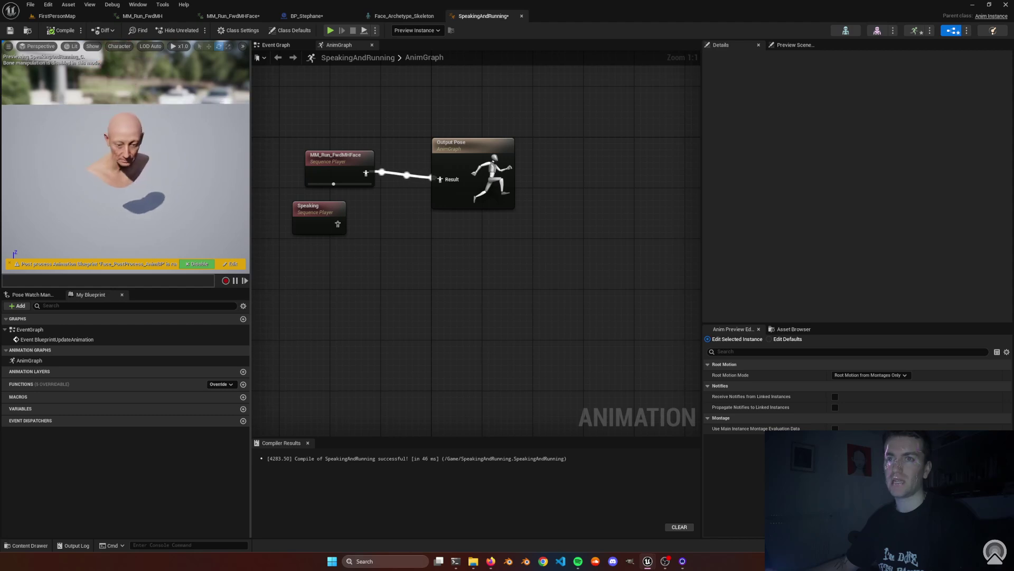
right_drag(174, 209, 182, 172)
key(w)
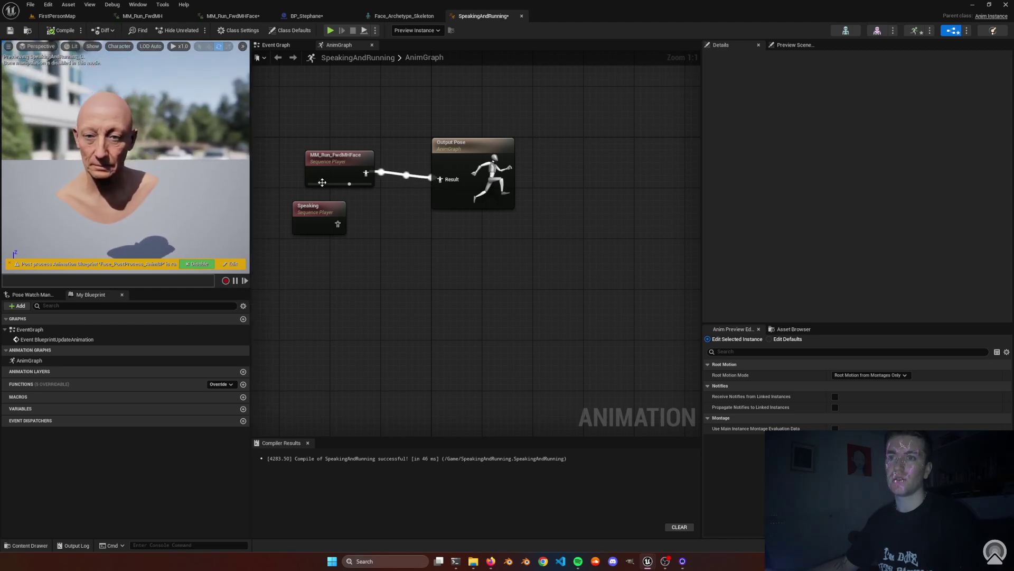
drag(338, 224, 440, 179)
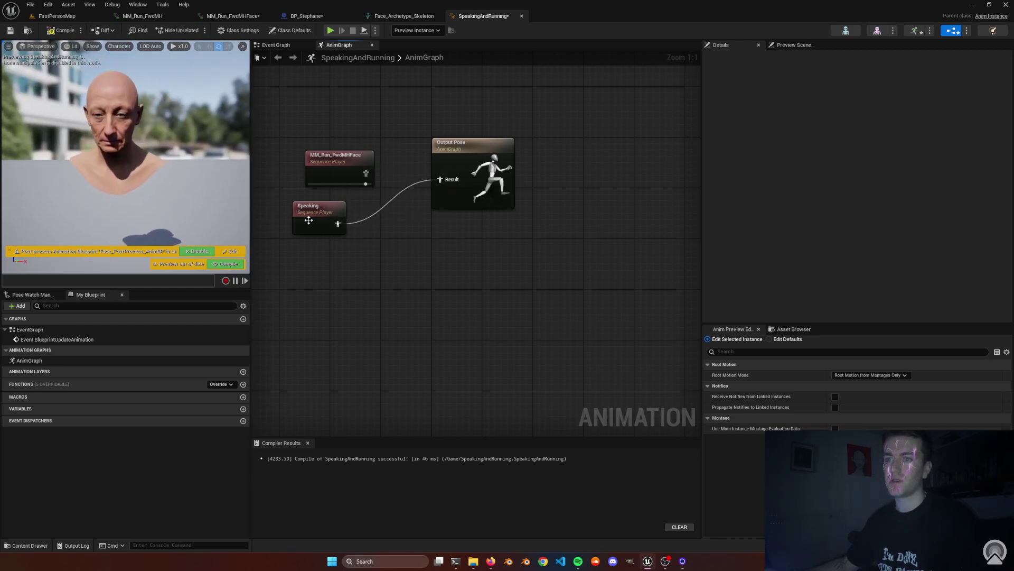
click(227, 264)
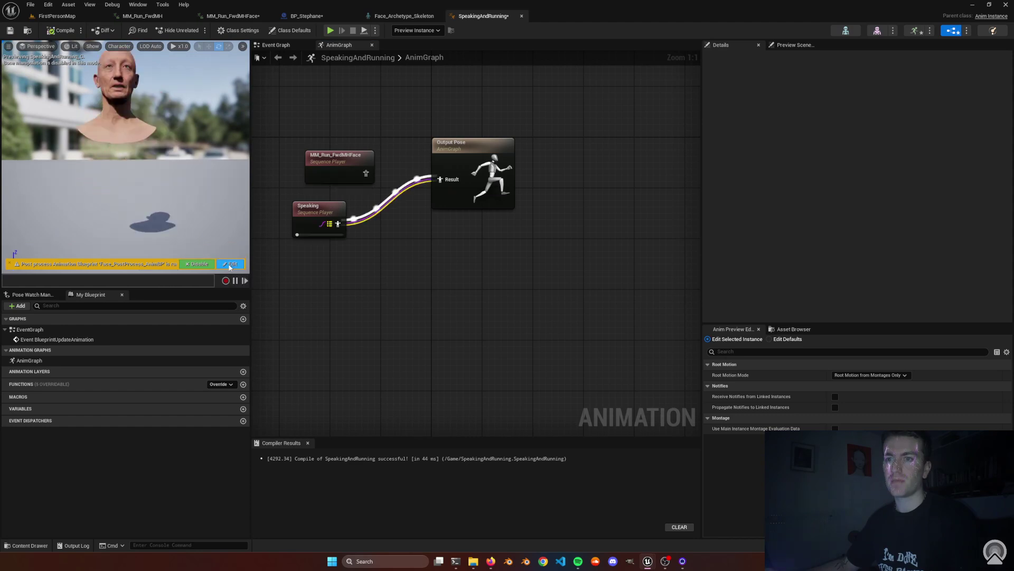
Insert a Layered blend per bone node before the Output Pose, with MM_Run_FwdMHFace as Base Pose and Speaking as Blend Poses 0.
drag(333, 160, 314, 148)
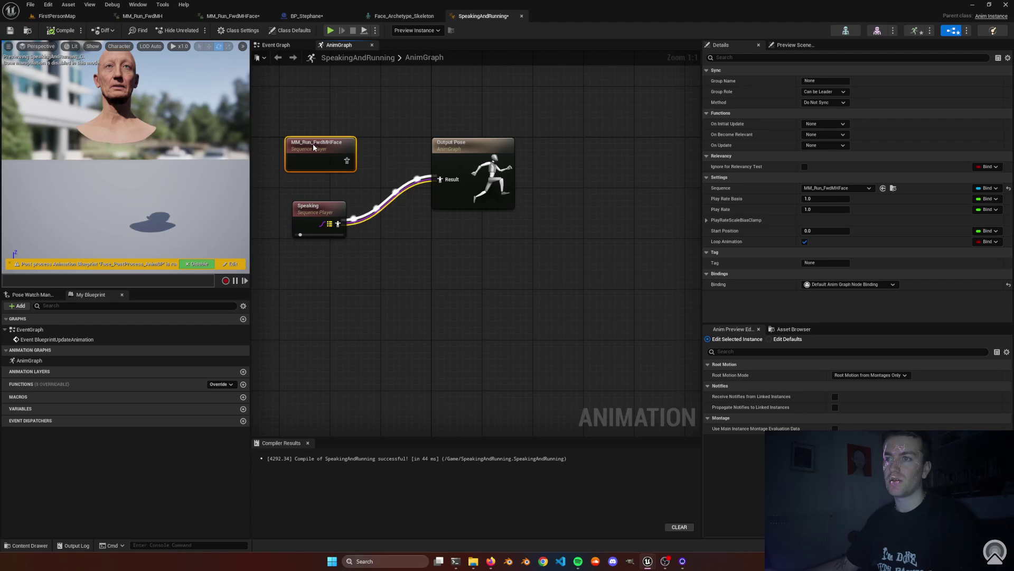
click(403, 16)
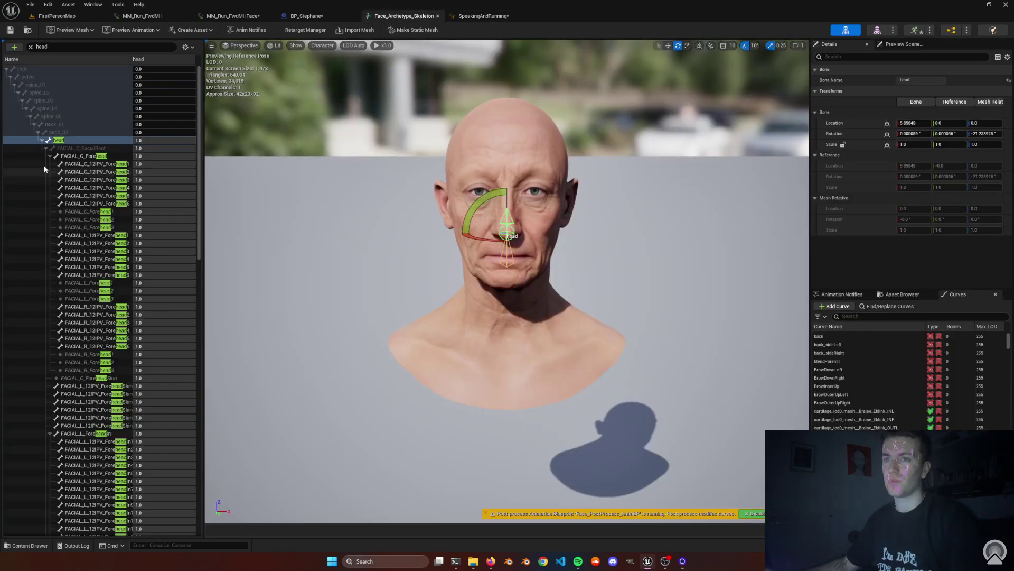
click(459, 16)
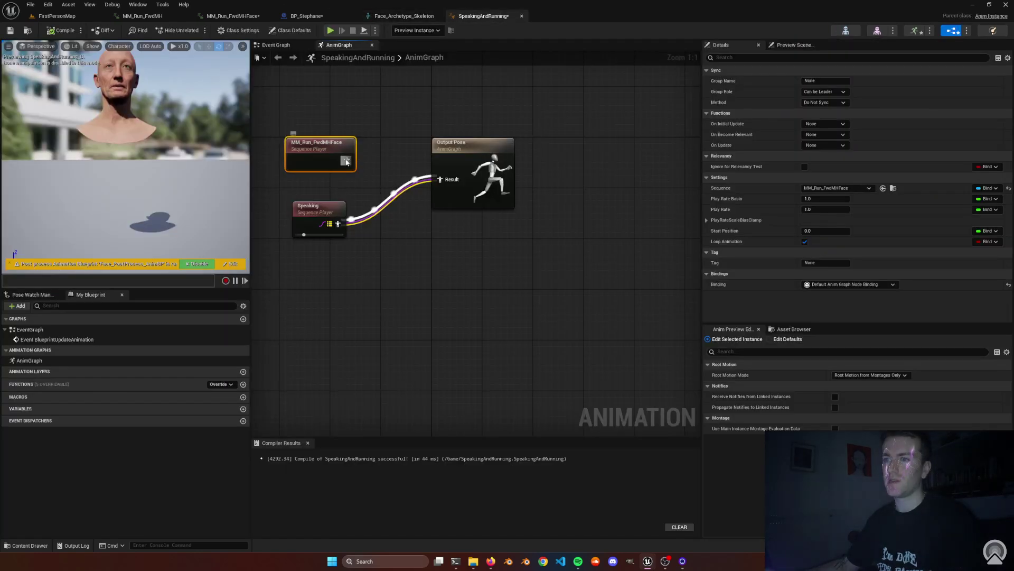
drag(393, 171, 394, 172)
text(layer bone)
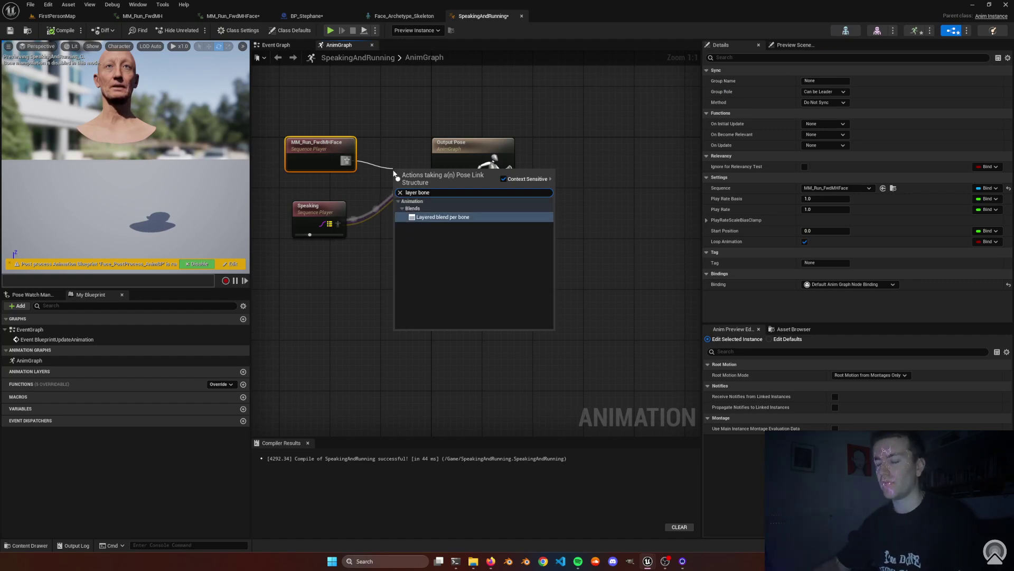
key(Return)
drag(499, 154, 581, 171)
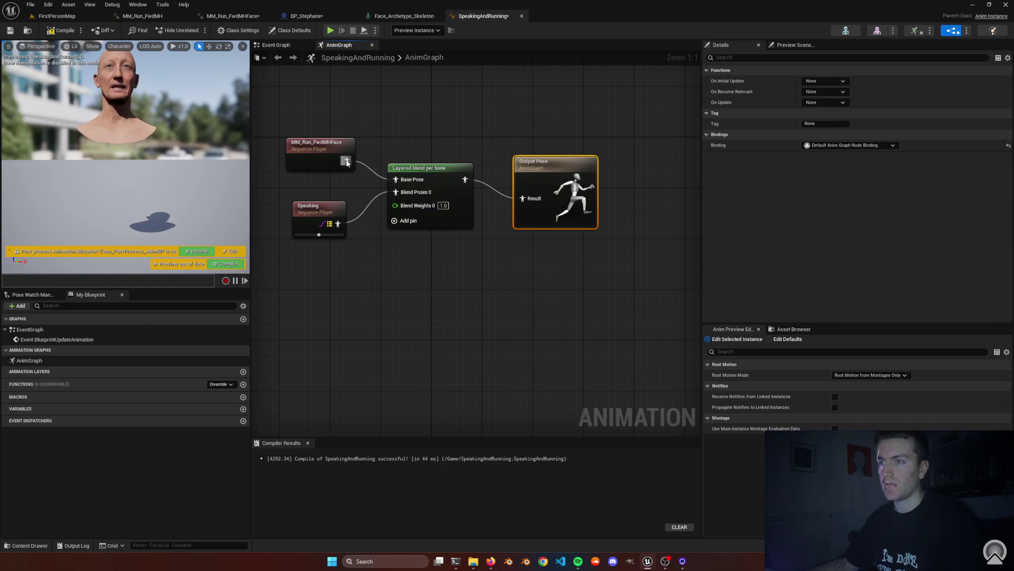
Set the layered blend's mode to Blend Mask, assign the head mask to it, and compile the animation blueprint.
click(449, 169)
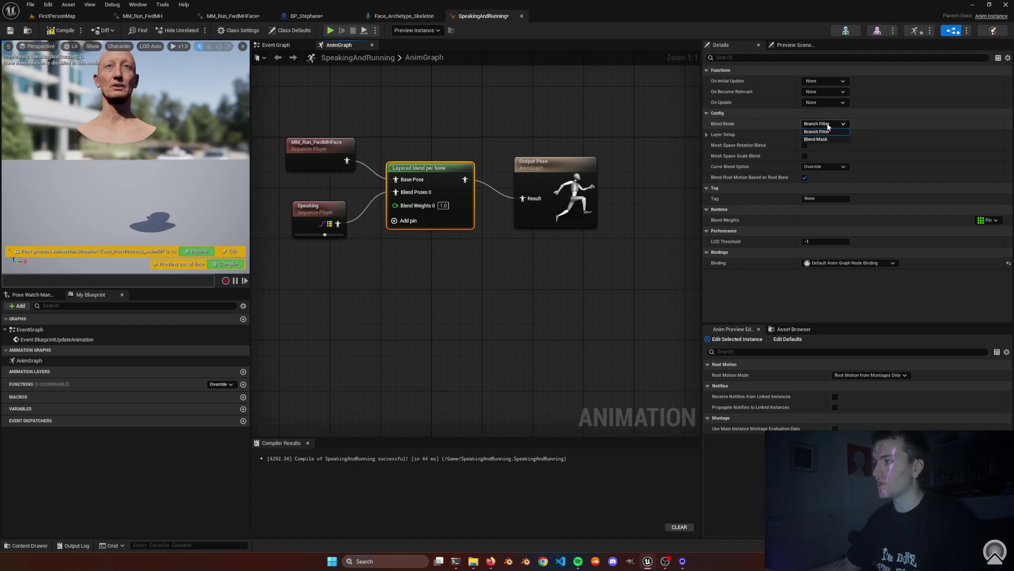
click(826, 139)
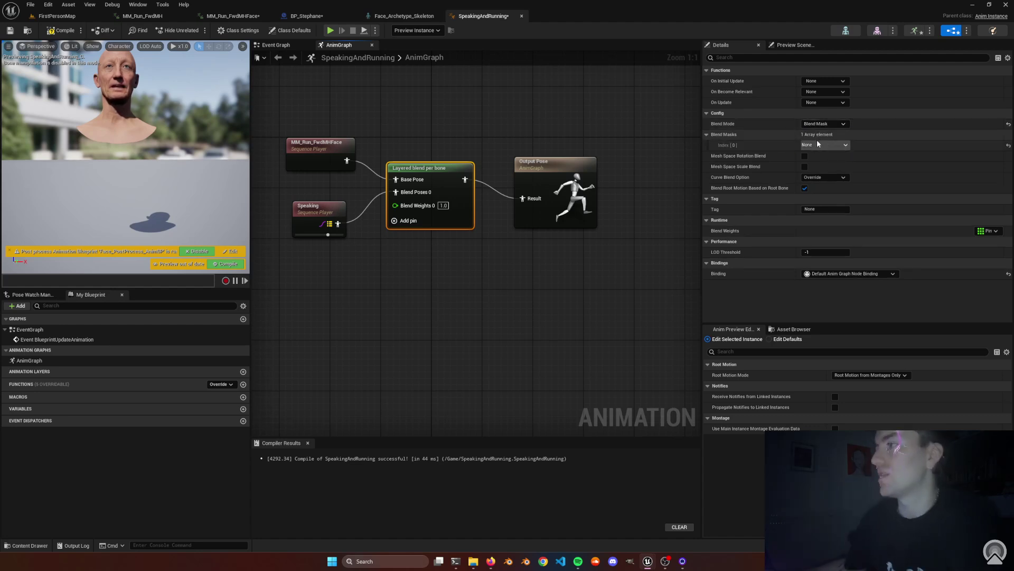
click(824, 145)
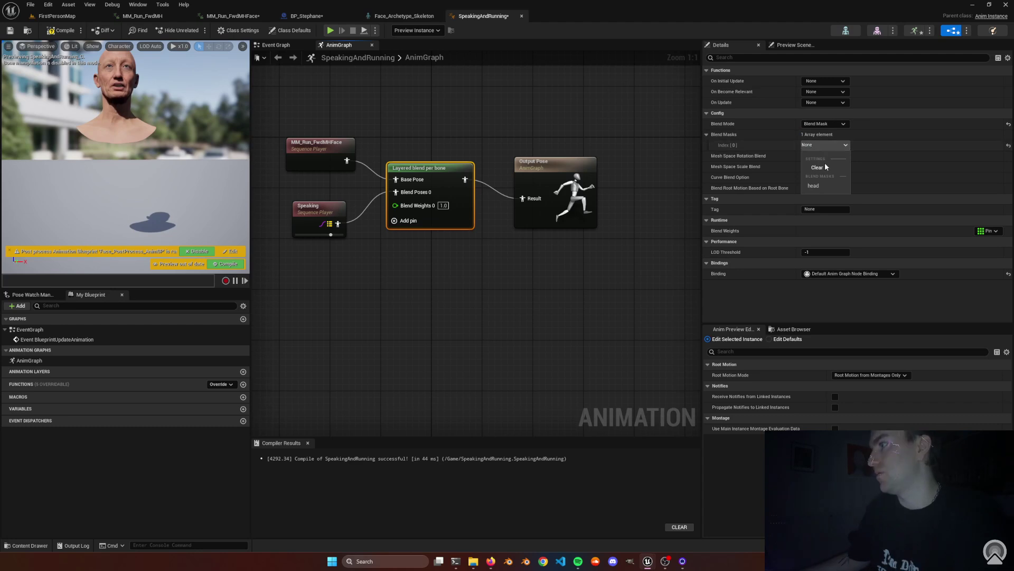
click(817, 185)
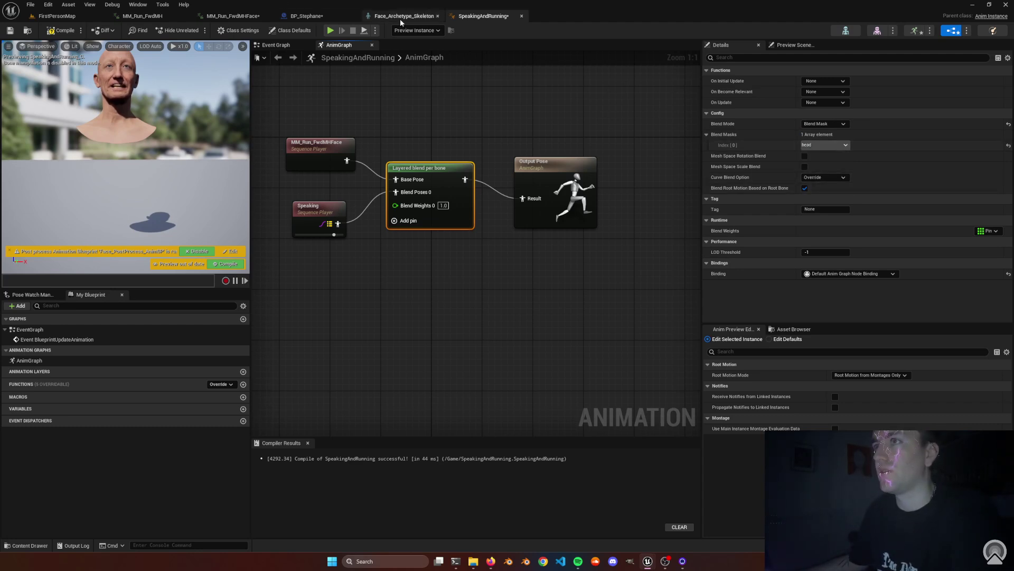
right_drag(436, 136, 477, 163)
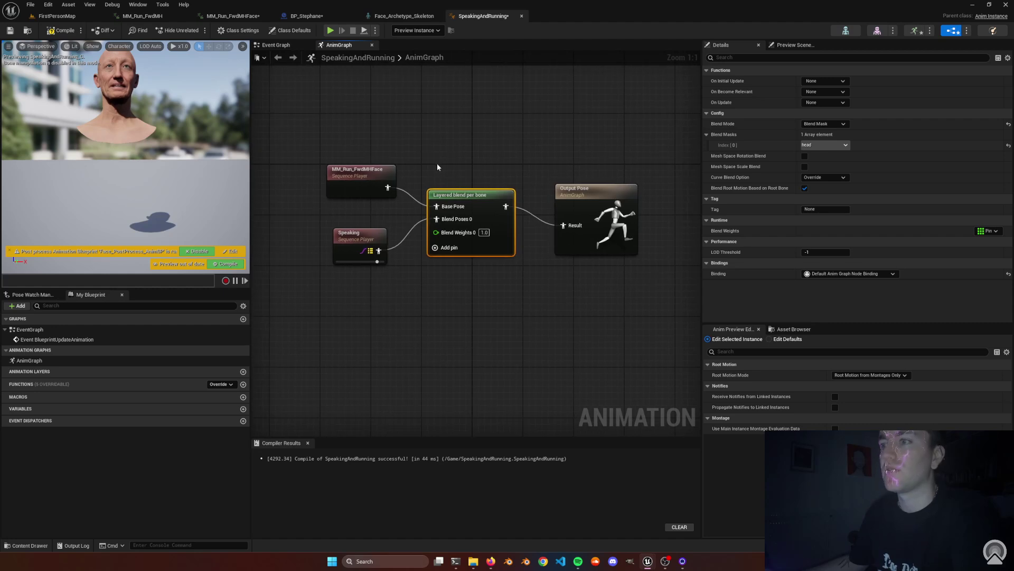
click(225, 263)
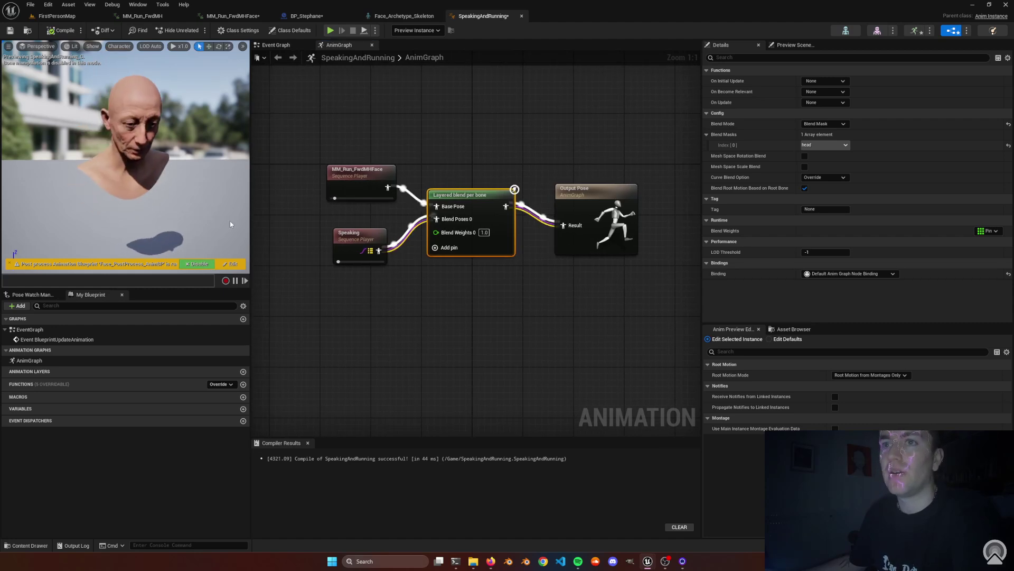
In BP_Stephane, switch the Face component to Use Animation Blueprint with SpeakingAndRunning as its anim class.
click(306, 16)
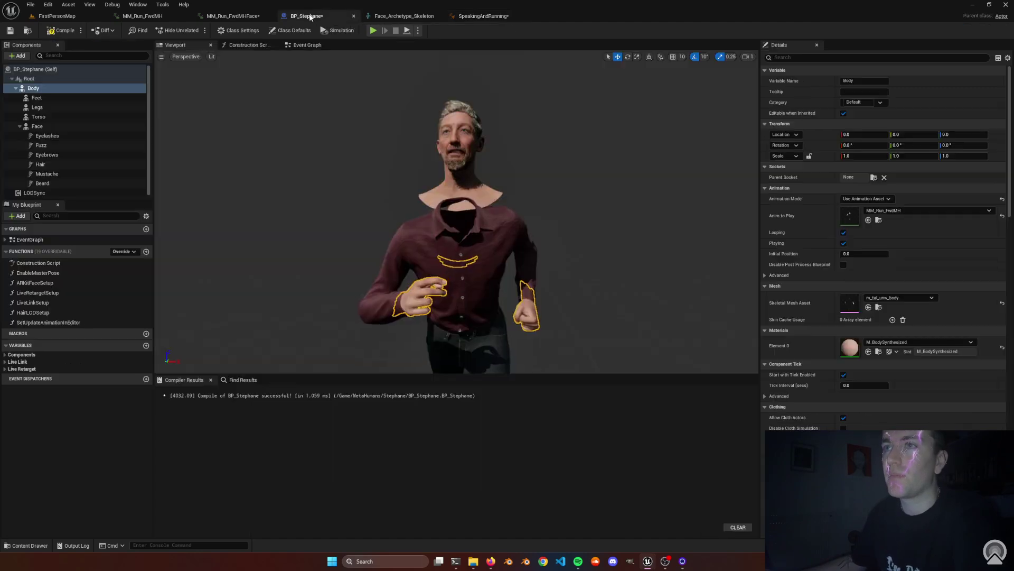
click(90, 126)
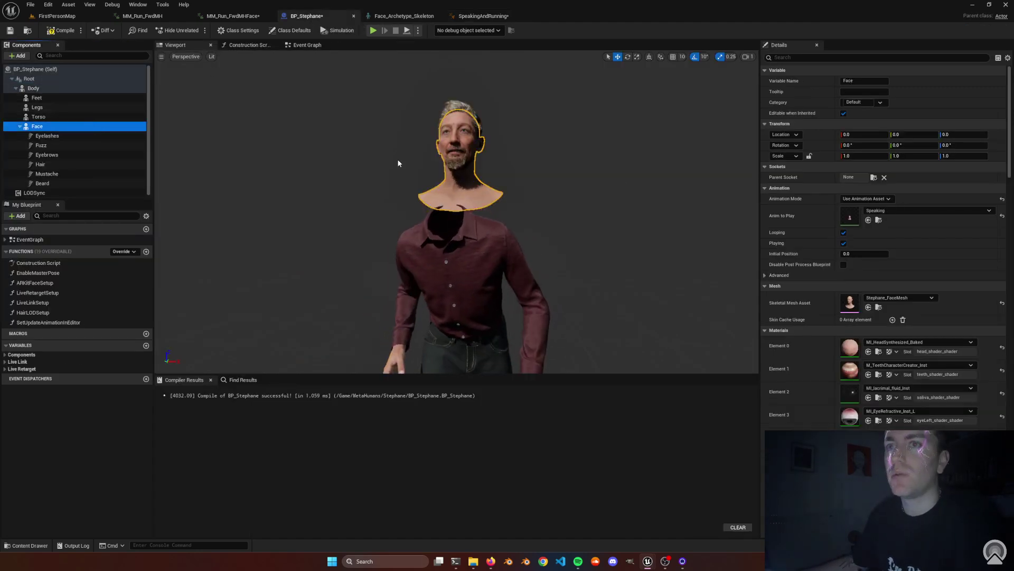
click(880, 198)
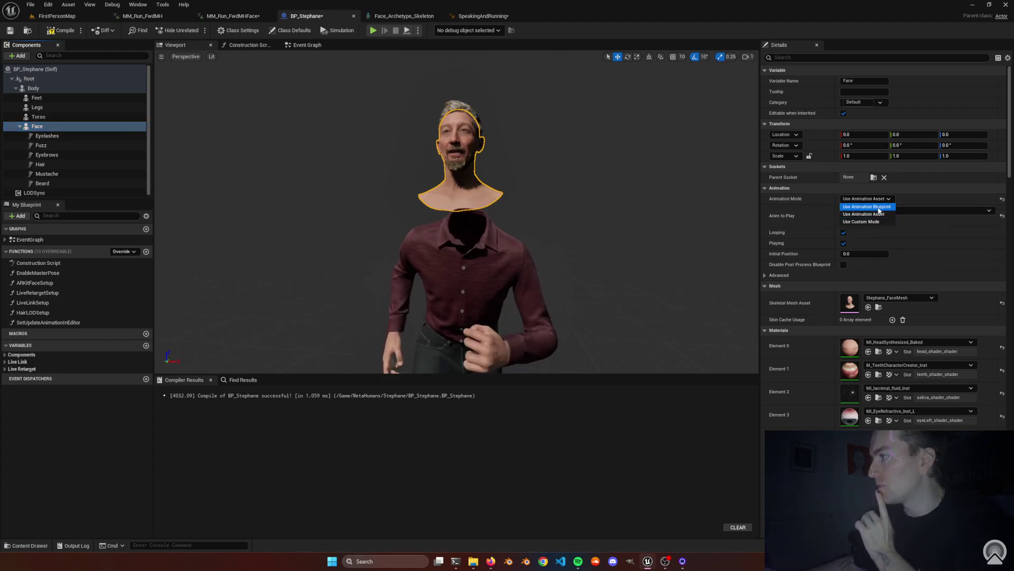
click(867, 207)
click(880, 210)
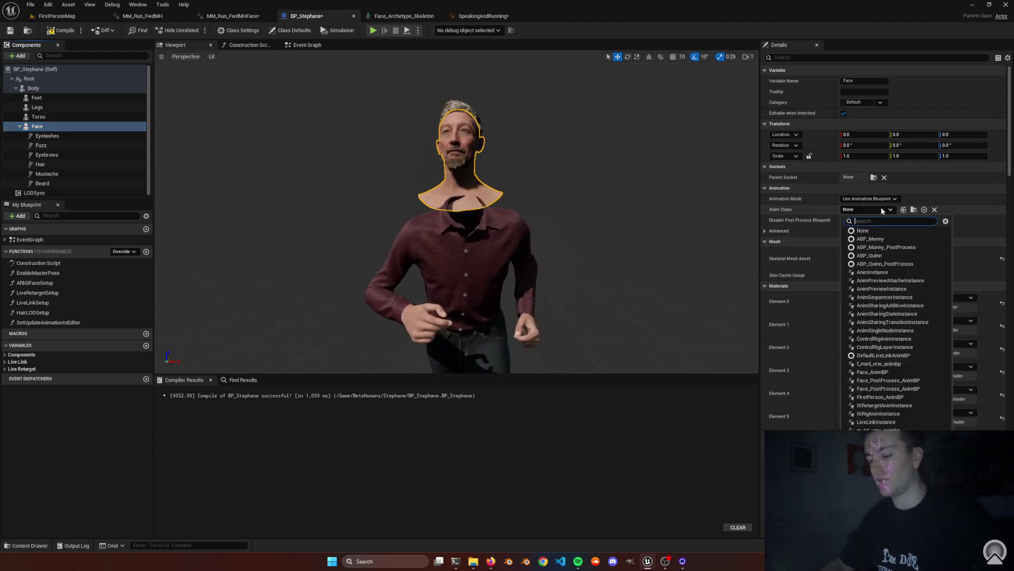
text(speaking)
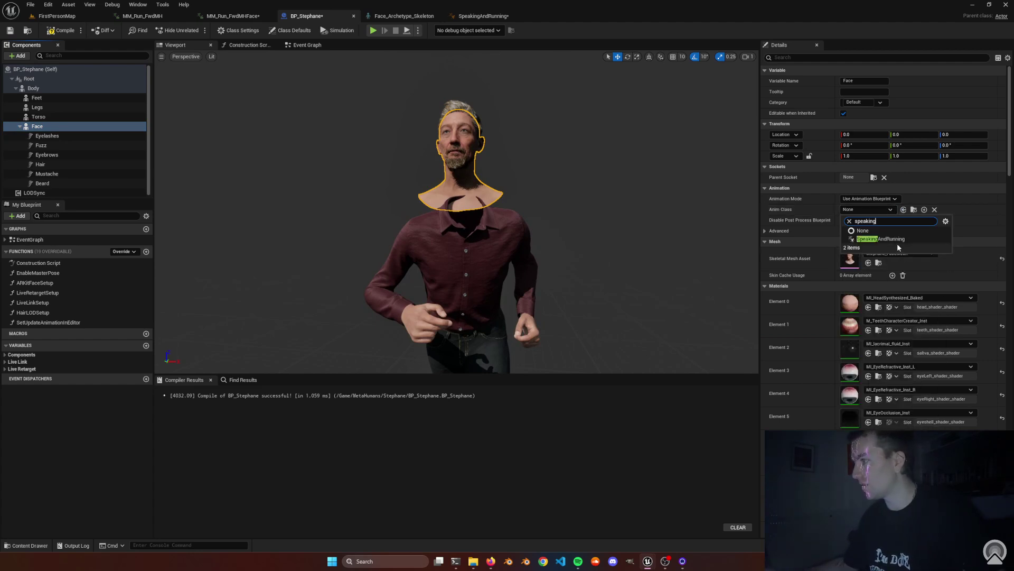
click(903, 240)
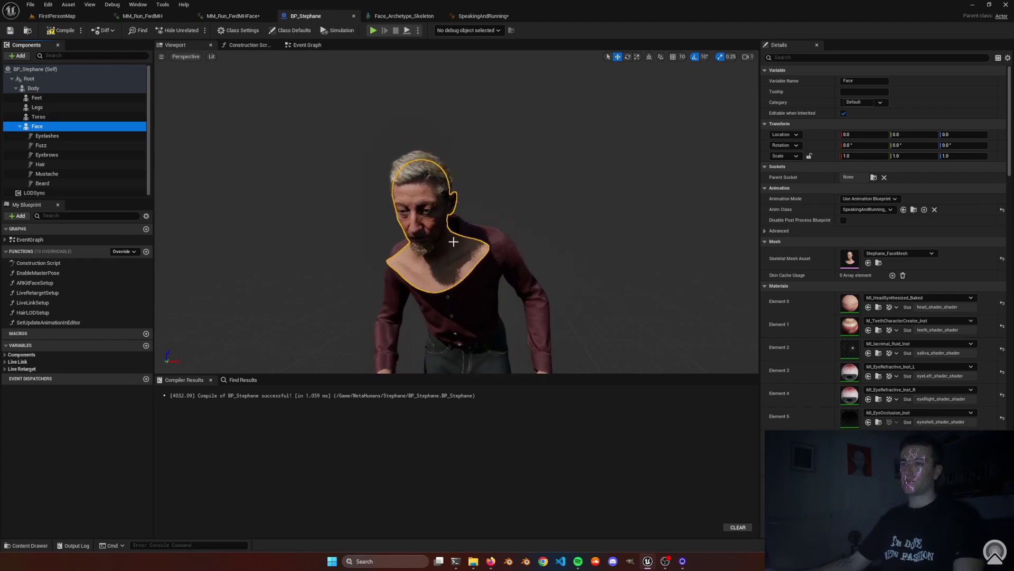
Try offsetting the Face component by 10 along Y while viewing the running character from the side.
mouse_move(454, 241)
right_down()
mouse_move(534, 222)
mouse_move(457, 251)
mouse_move(464, 260)
mouse_move(433, 264)
mouse_move(449, 259)
right_up()
key(s)
scroll(465, 261, up, 1)
key(d)
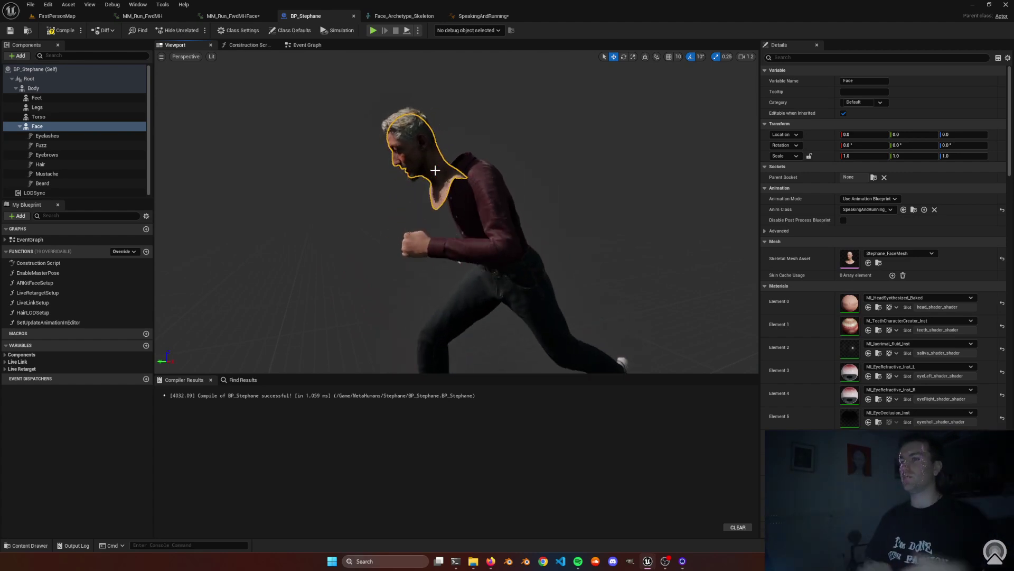
click(913, 131)
text(10)
key(Return)
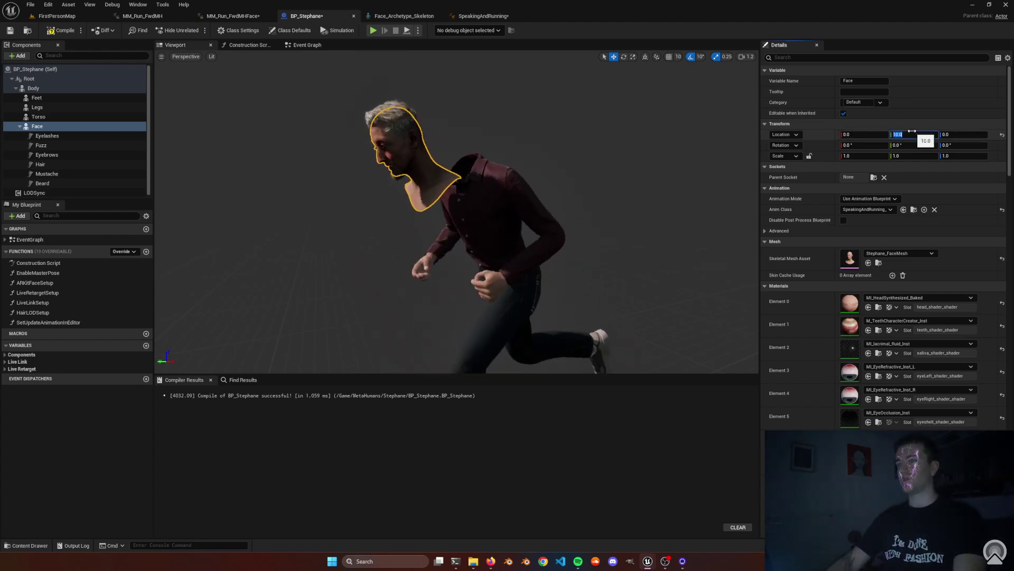
Set the Face component's location to -10 in Y and 3 in Z, save the blueprint, and inspect the neck fit.
key(BackSpace)
text(-10)
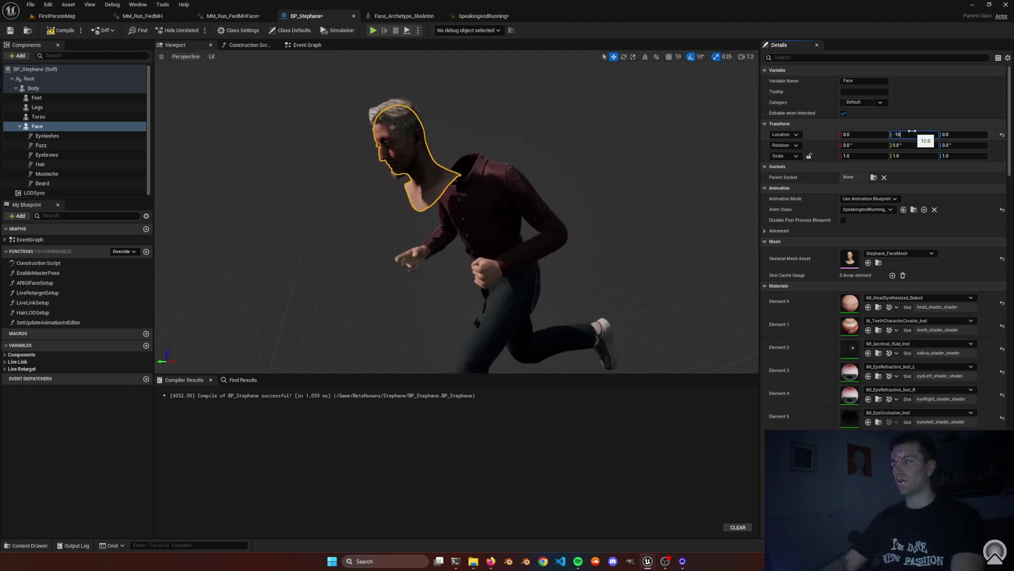
key(Return)
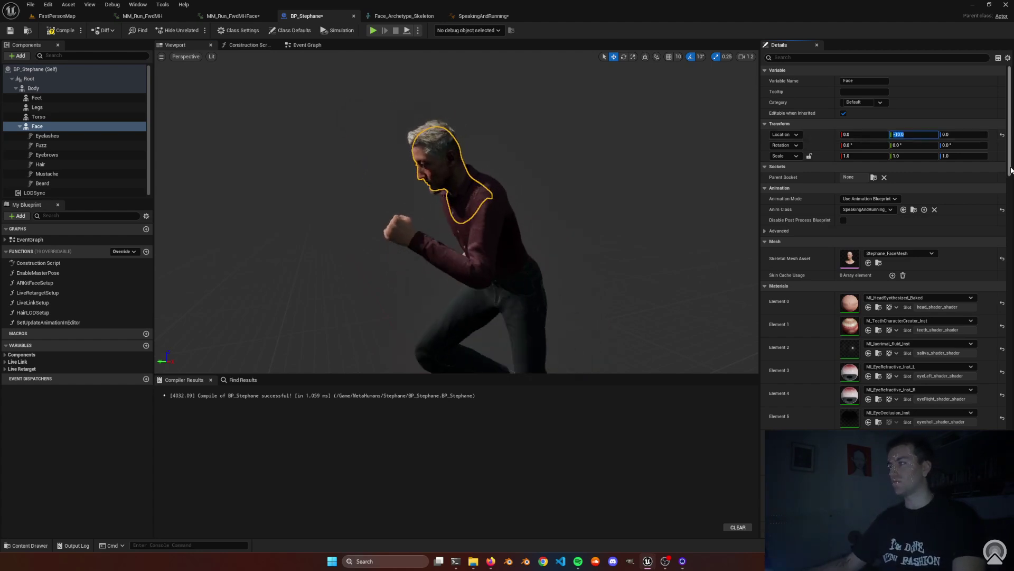
click(964, 134)
text(3)
key(Return)
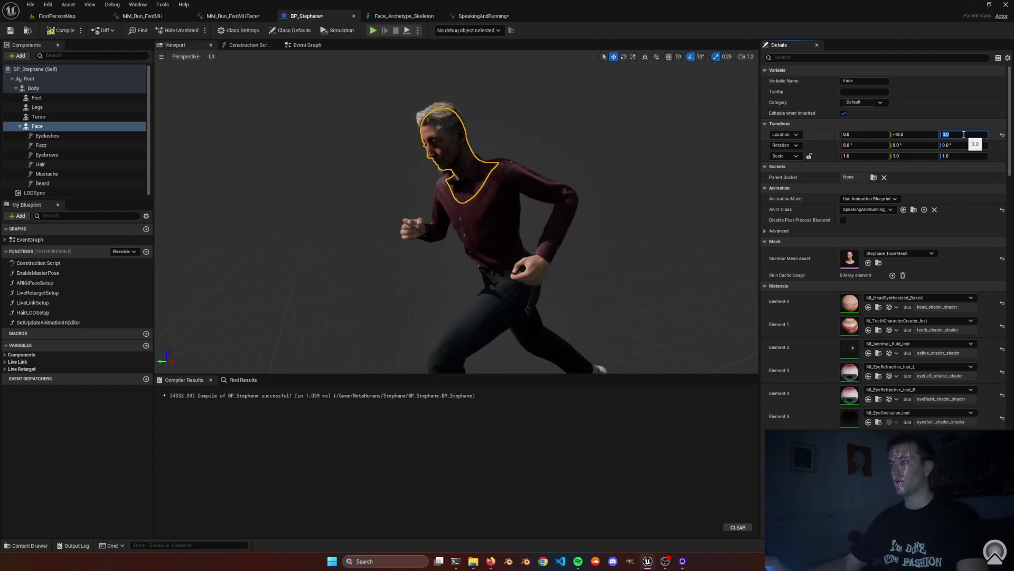
key(ctrl+s)
right_drag(306, 206, 359, 207)
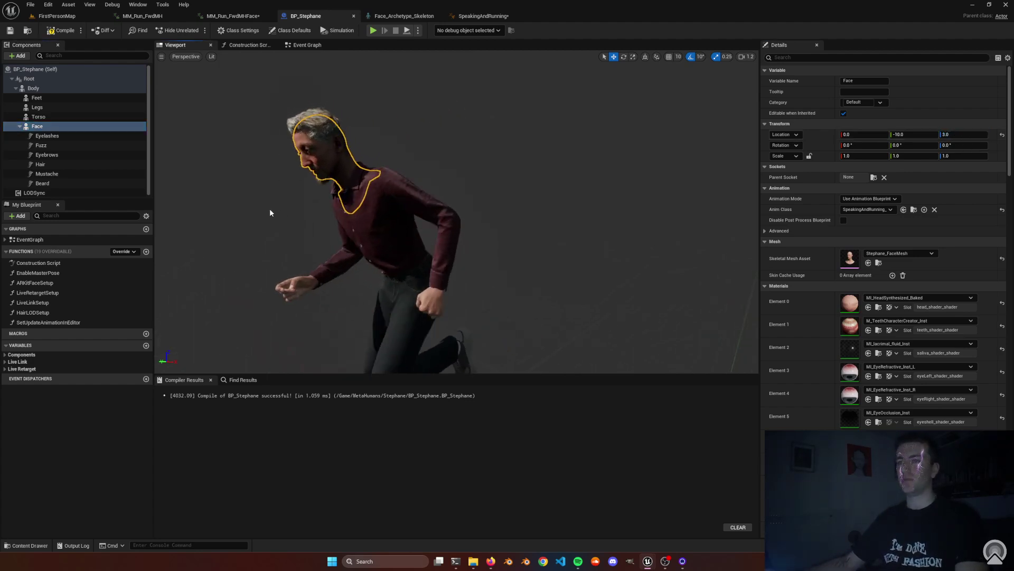
right_drag(269, 213, 212, 206)
key(w)
right_drag(370, 207, 417, 169)
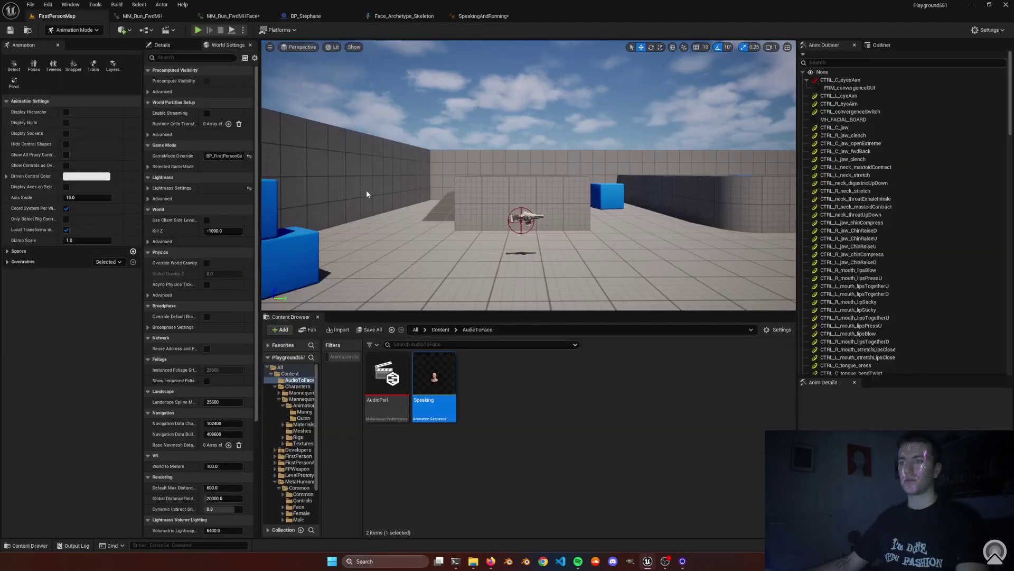
Return to the top-level Content folder in the FirstPersonMap level's content browser.
click(439, 330)
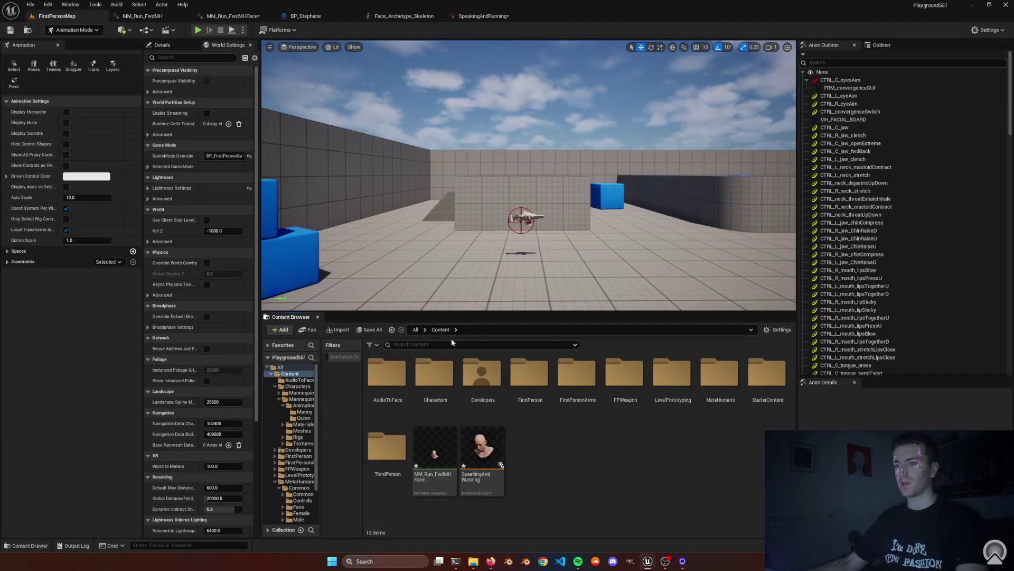